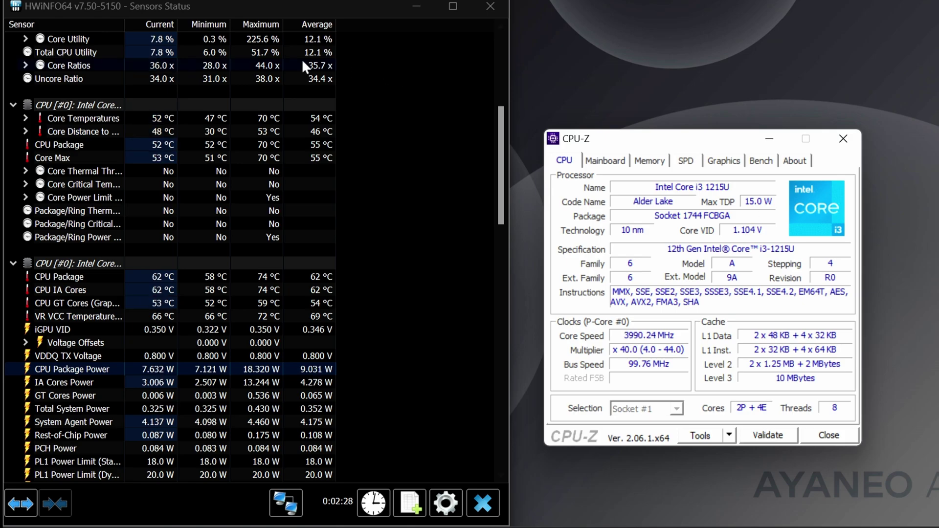
- Check the CPU Package Power row in the HWiNFO64 sensor readings
click(251, 368)
mouse_move(255, 370)
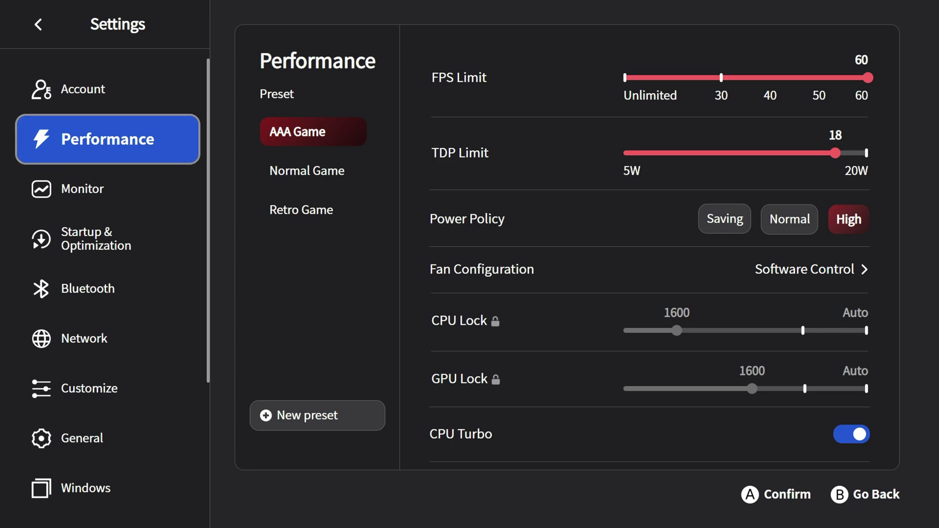
- Compare the FPS, TDP and power policy settings of the AAA Game, Normal Game and Retro Game presets, ending on AAA Game
key(Right)
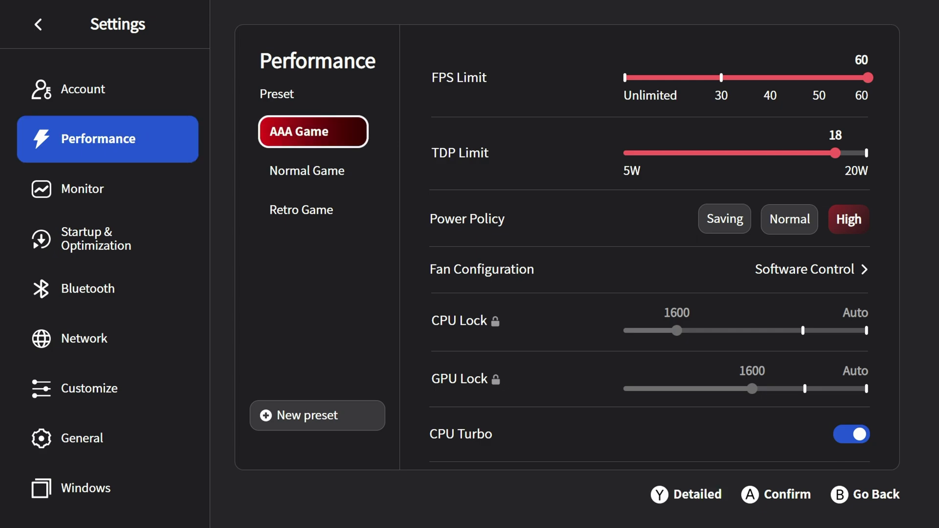
key(Down)
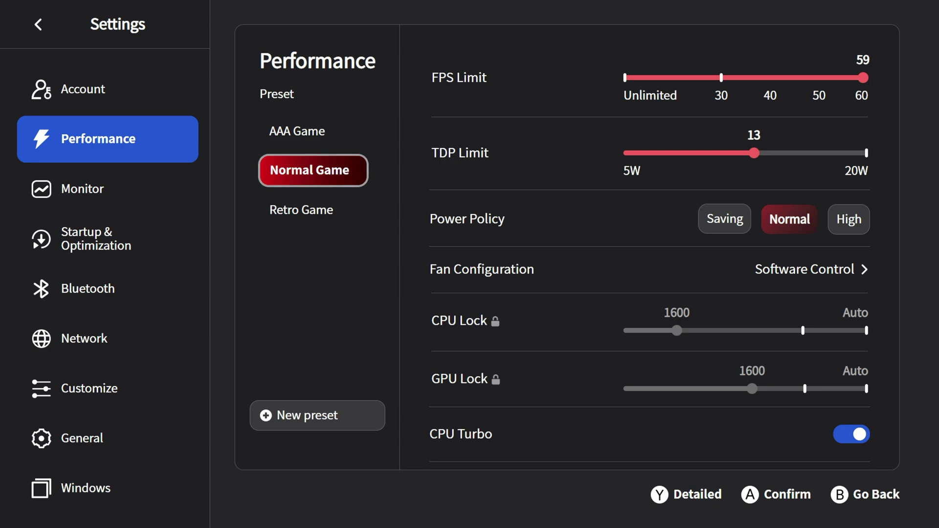
key(Down)
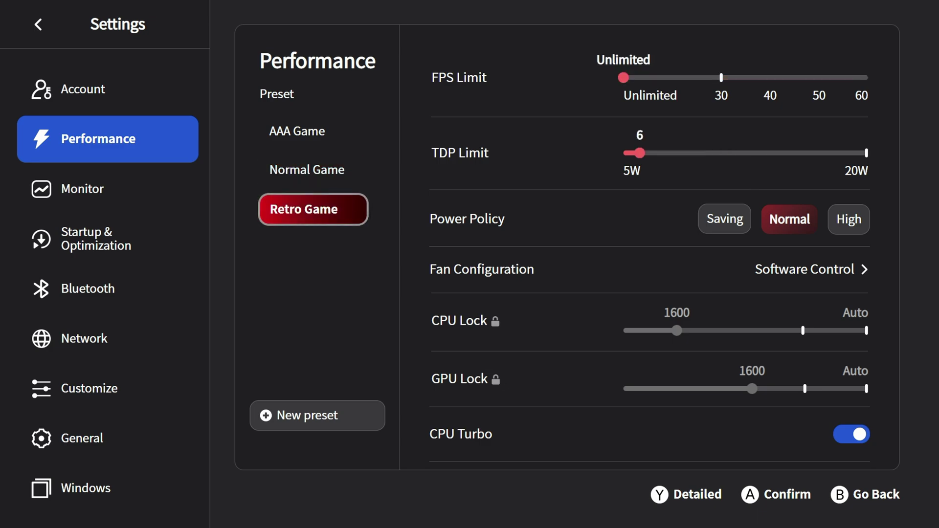
key(Up)
key(Up)
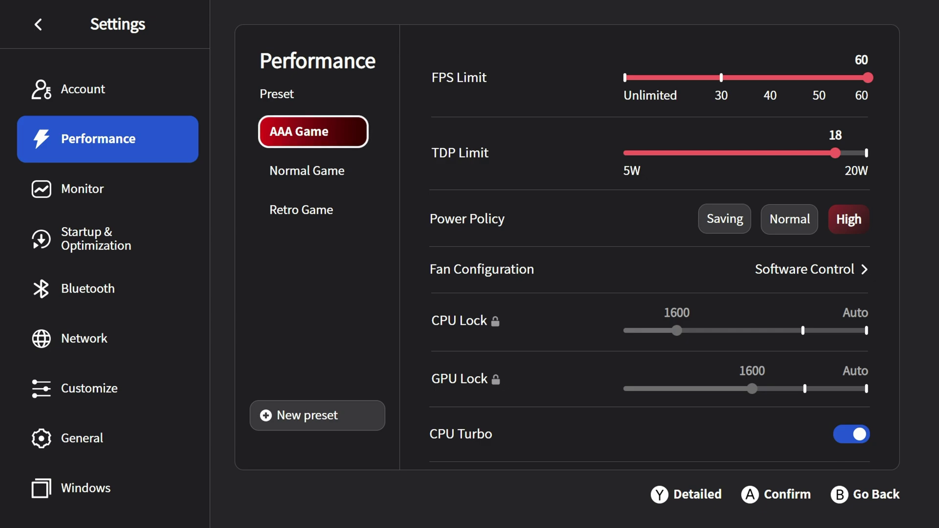
key(Down)
key(Down)
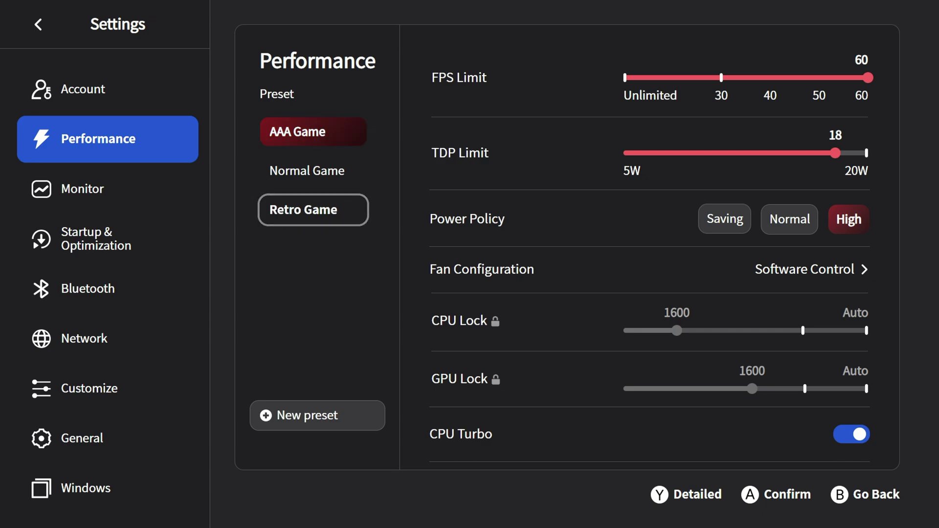
key(Up)
key(Up)
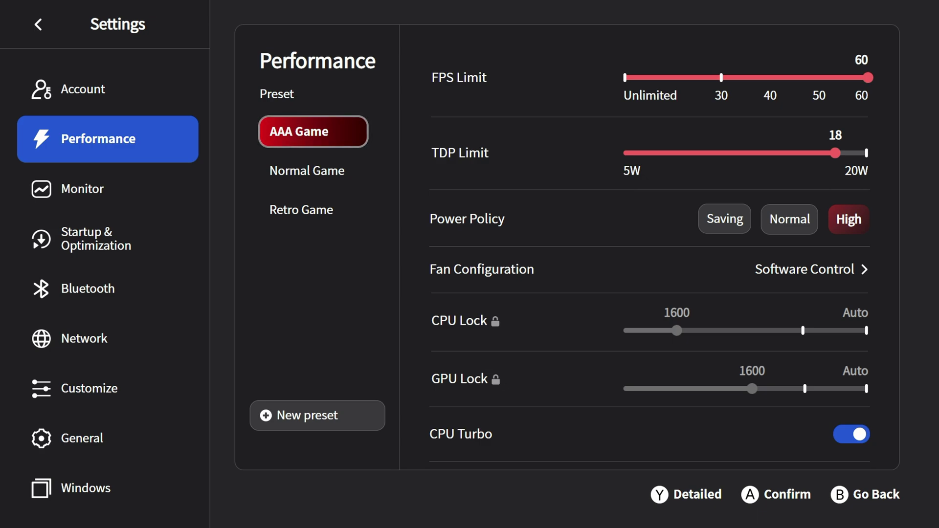
- Open the AAA Game preset's Fan Configuration and review the available RPM Config profiles
click(649, 269)
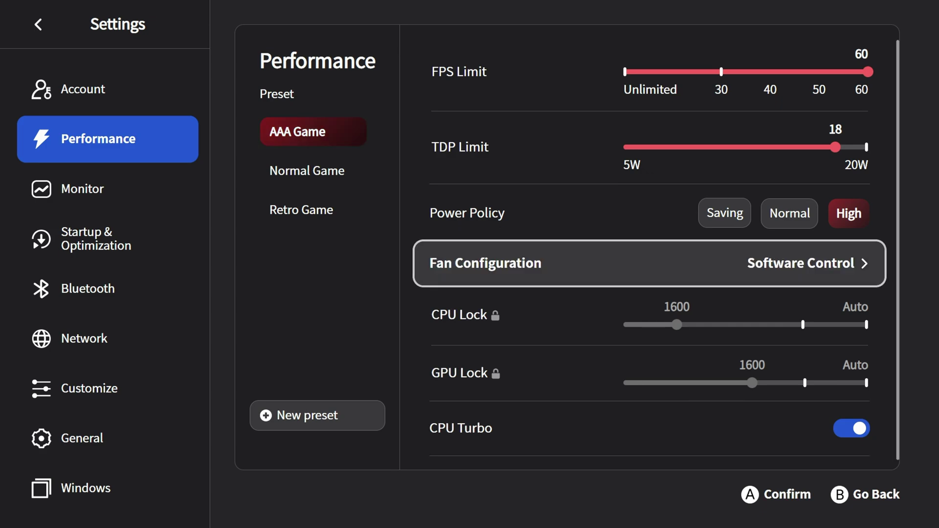
key(Return)
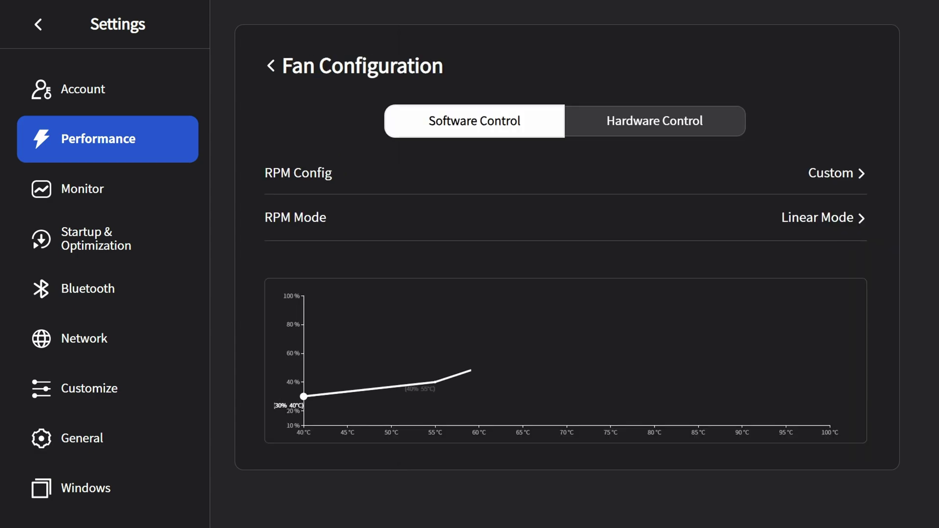
click(565, 173)
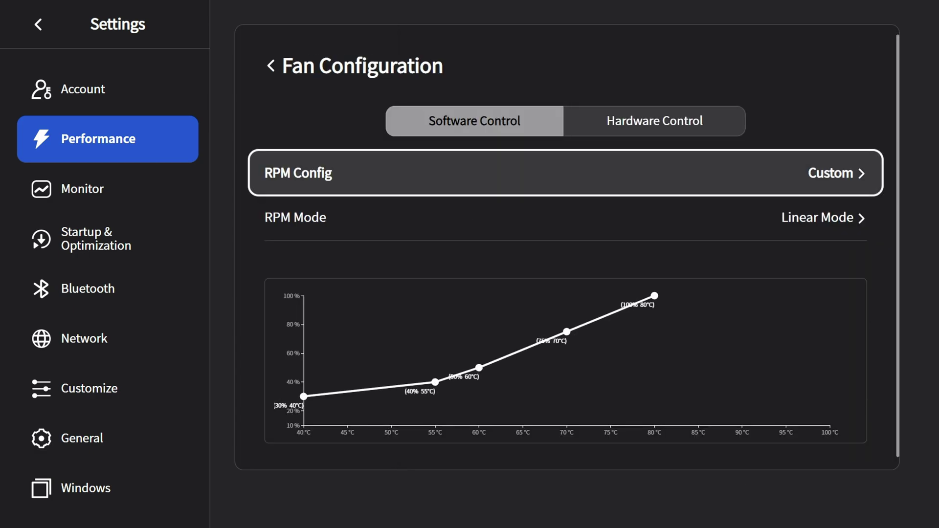
key(Up)
key(Down)
key(Return)
key(Down)
key(Up)
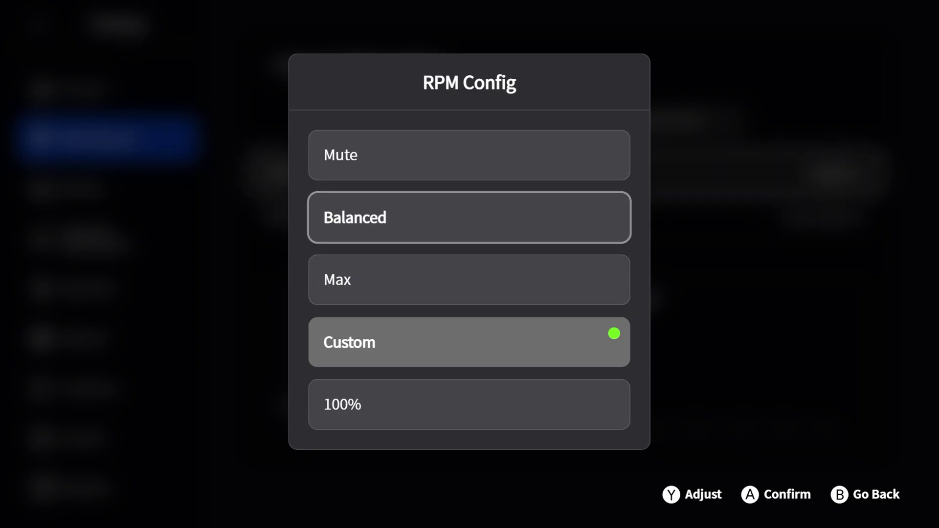
key(Down)
key(Down)
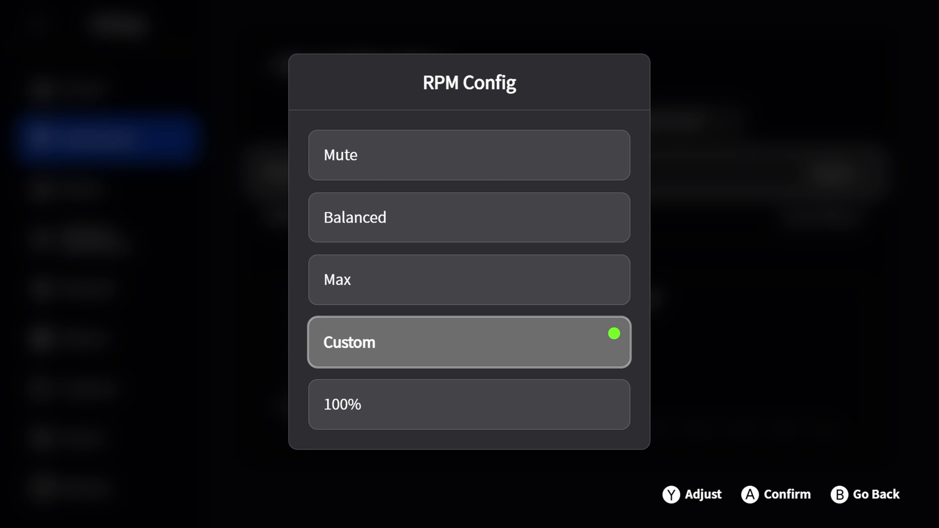
key(Up)
key(Up)
key(Up)
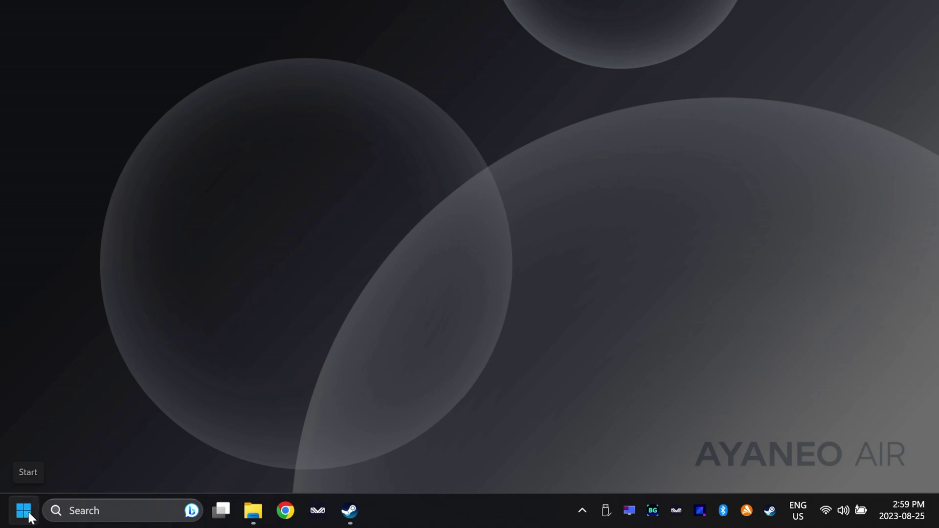
- Open the Windows recovery options and restart the device into Advanced startup
click(28, 512)
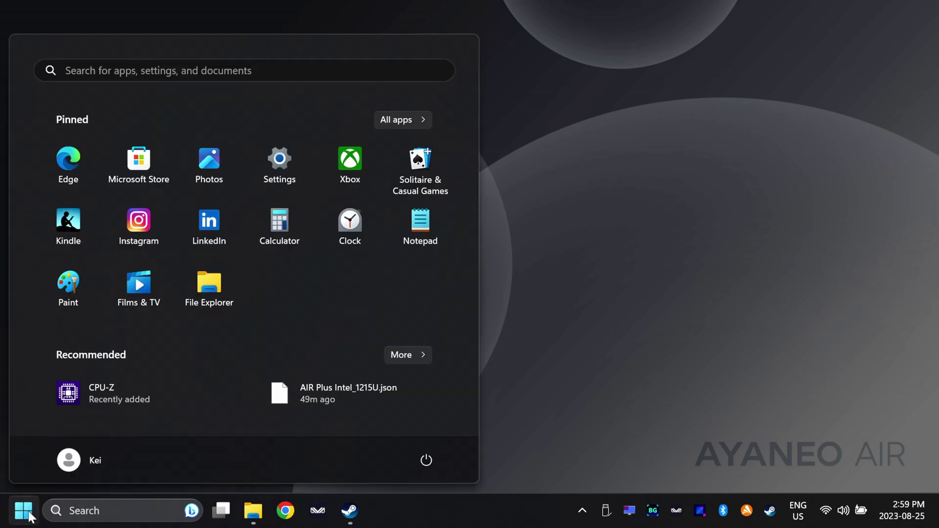
click(281, 154)
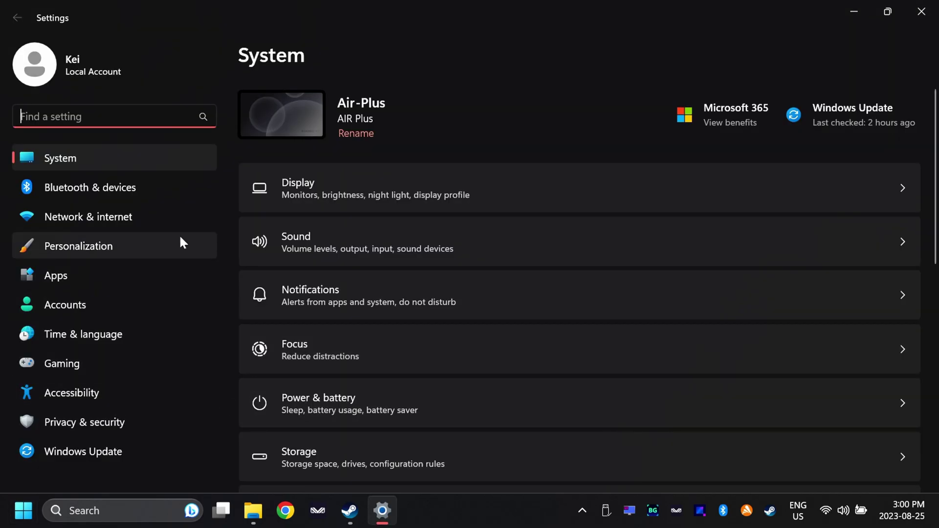
scroll(392, 364, down, 10)
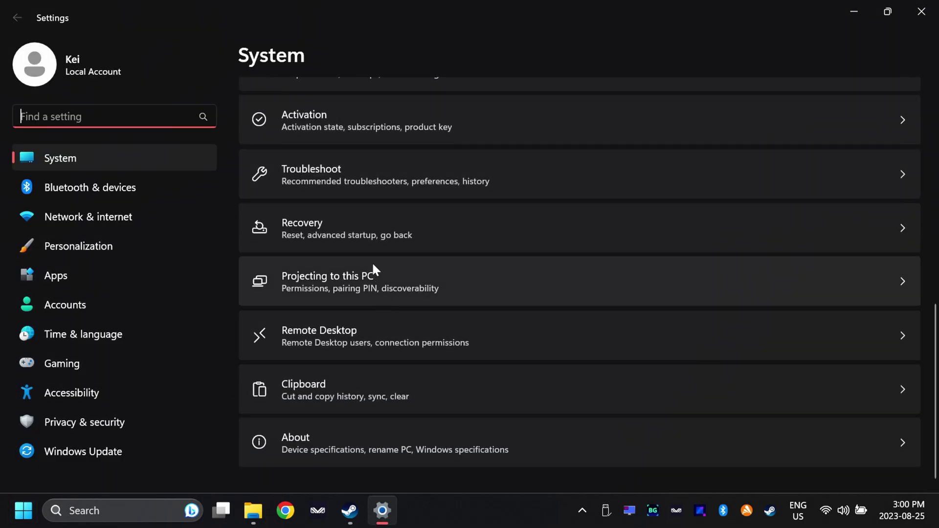
click(373, 235)
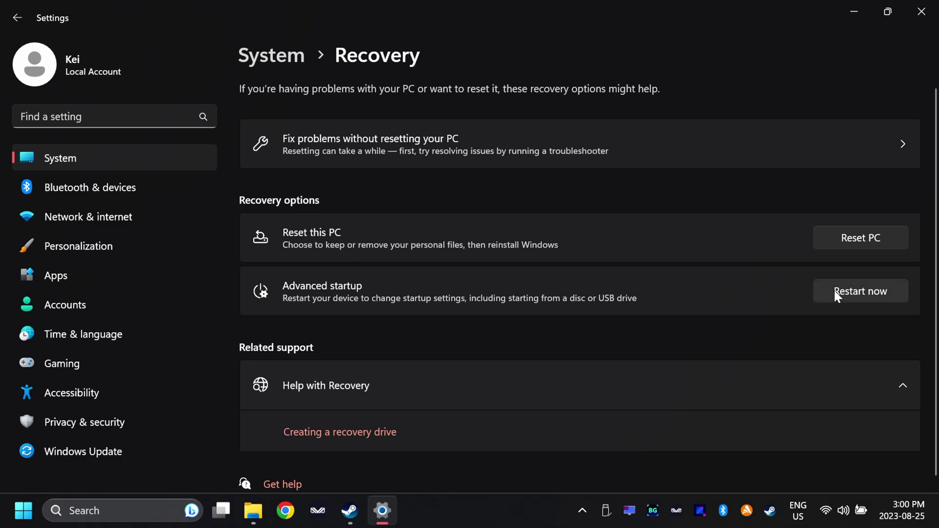
click(834, 292)
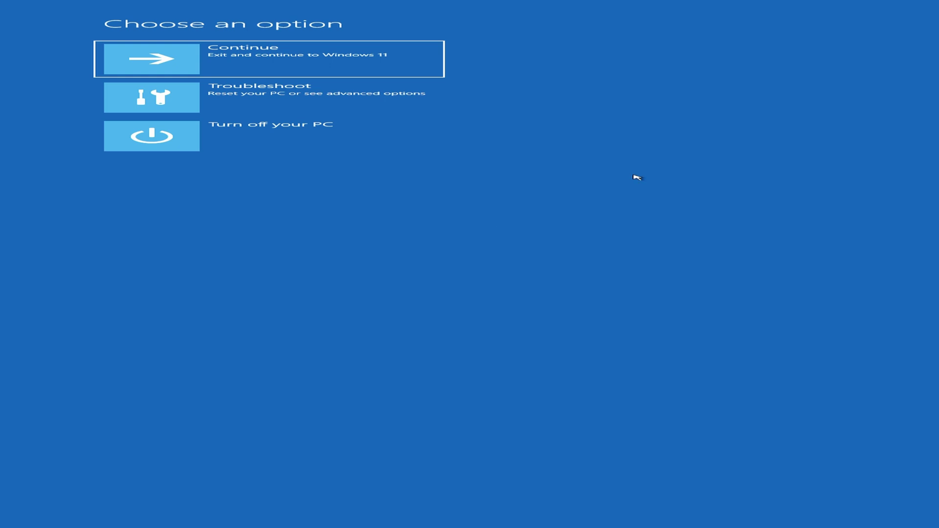
- Choose UEFI Firmware Settings from the advanced troubleshooting options and restart into the BIOS setup
click(275, 97)
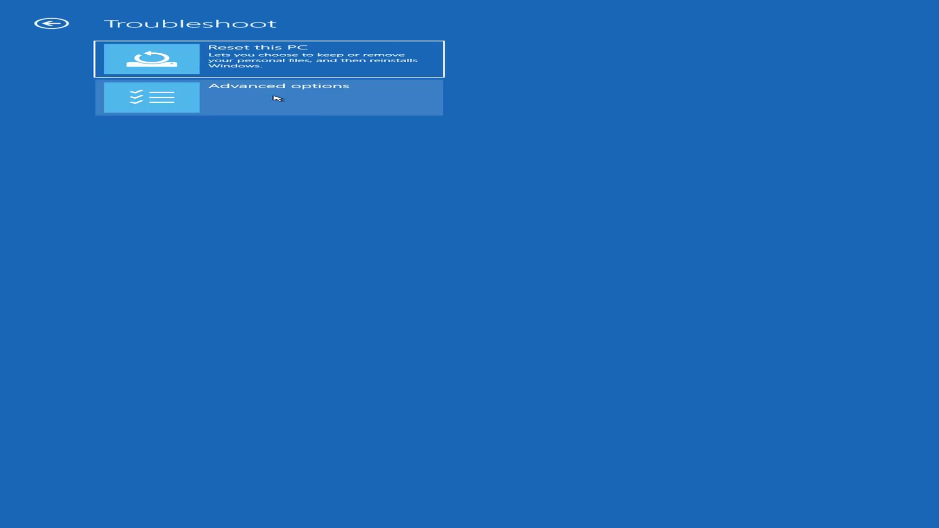
click(277, 99)
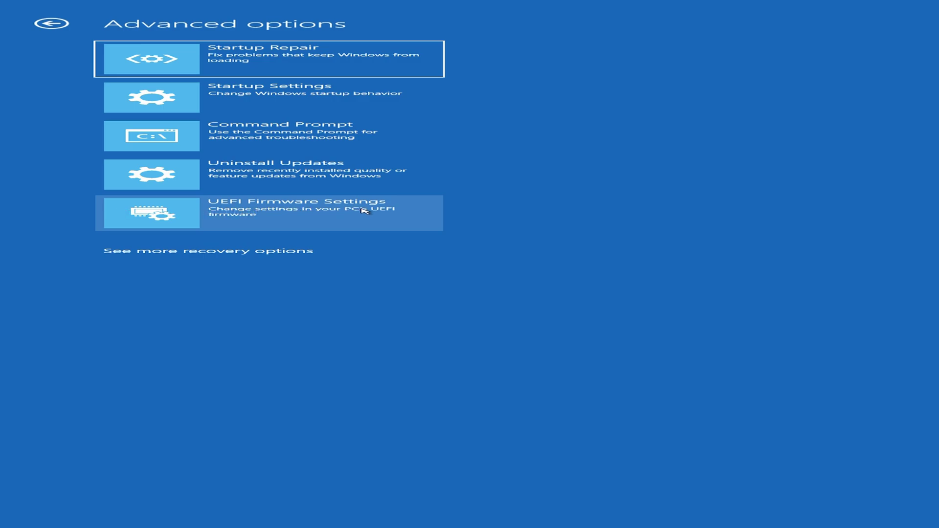
click(363, 210)
click(576, 70)
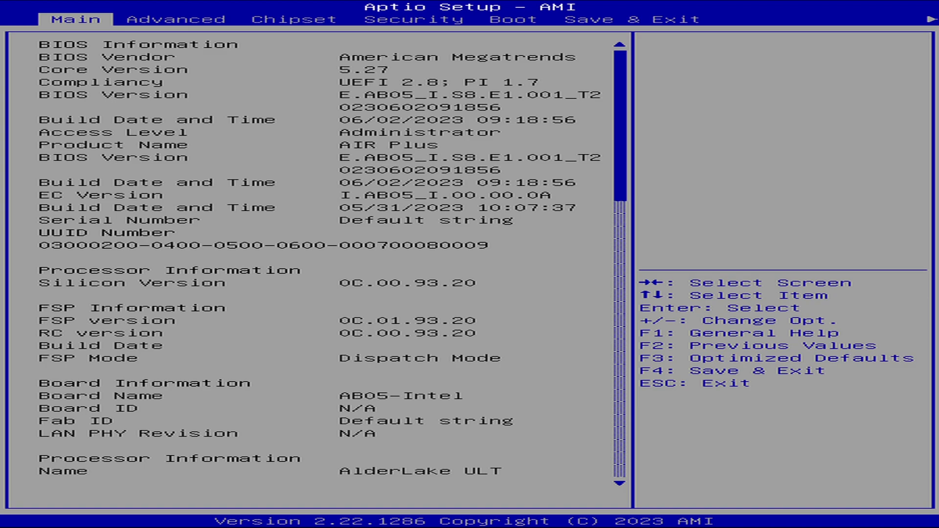
- Open Config TDP Configurations within the CPU power management settings under Power & Performance
key(Right)
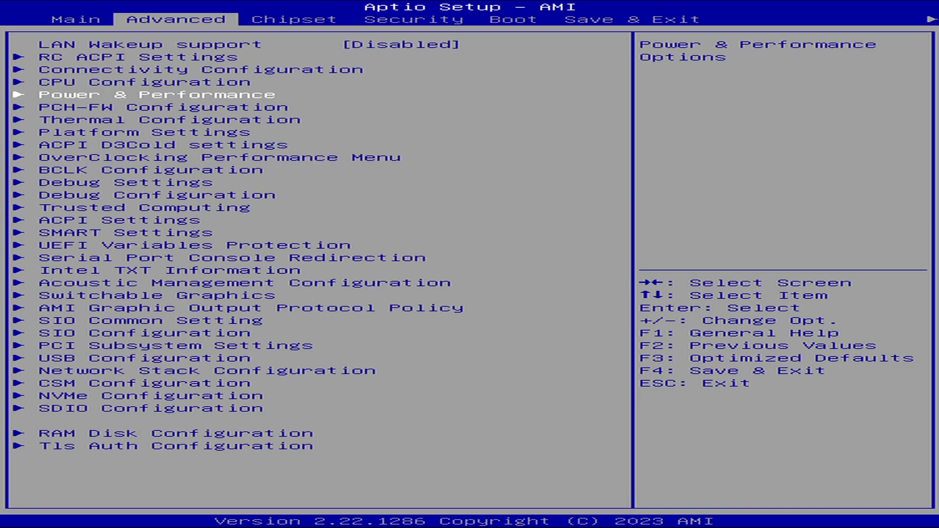
key(Return)
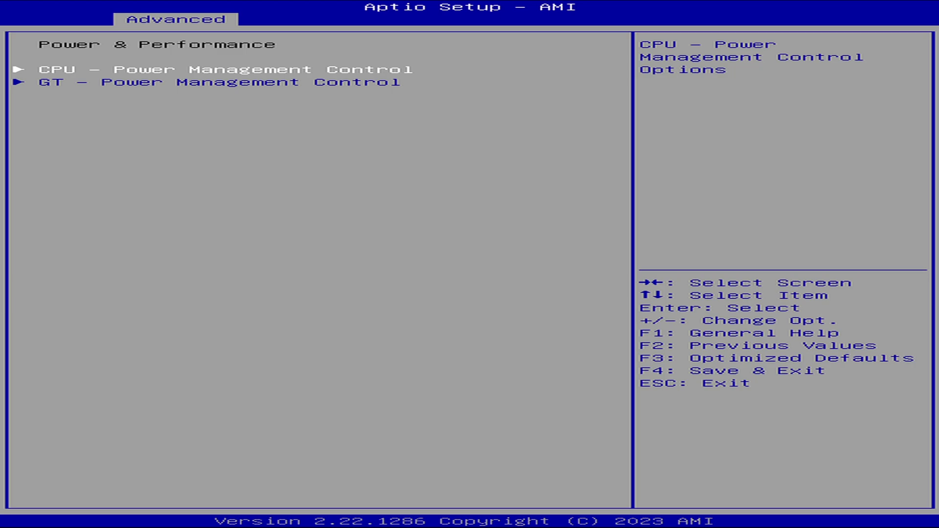
key(Return)
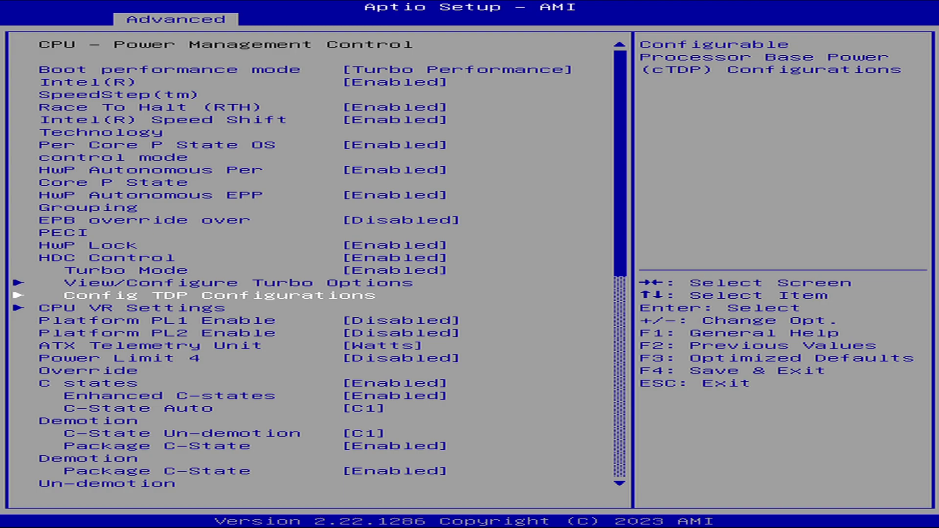
key(Return)
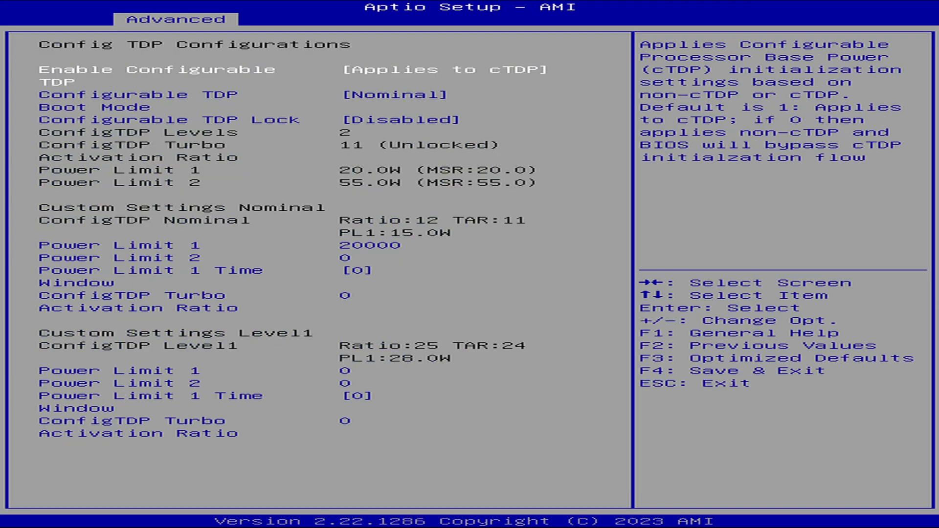
- Examine the Config TDP entries, including Configurable TDP Lock and the custom Nominal and Level1 power limits
key(Down)
key(Down)
key(Down)
key(Down)
key(Up)
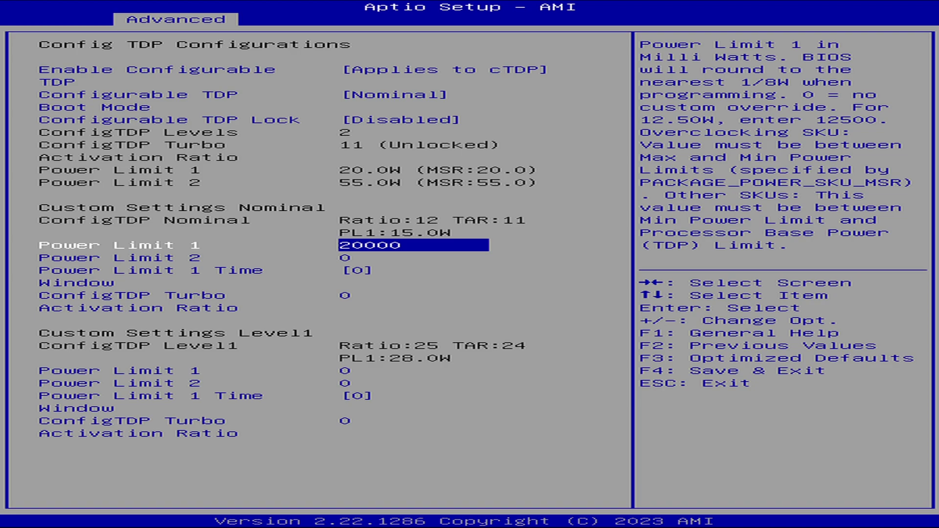
key(Down)
key(Down)
key(Down)
key(Down)
key(Down)
key(Up)
key(Up)
key(Up)
key(Up)
key(Up)
key(Up)
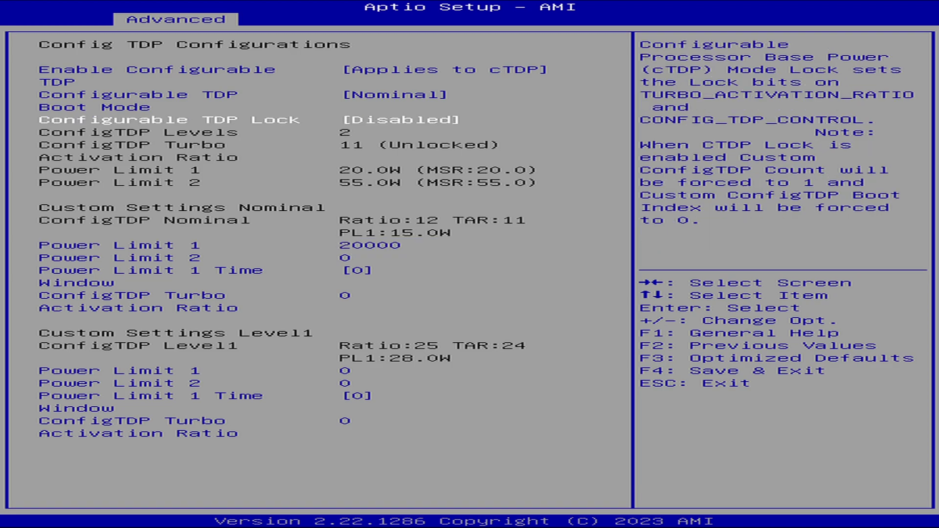
- Leave the TDP configuration, save the BIOS changes and exit setup
key(Escape)
key(Escape)
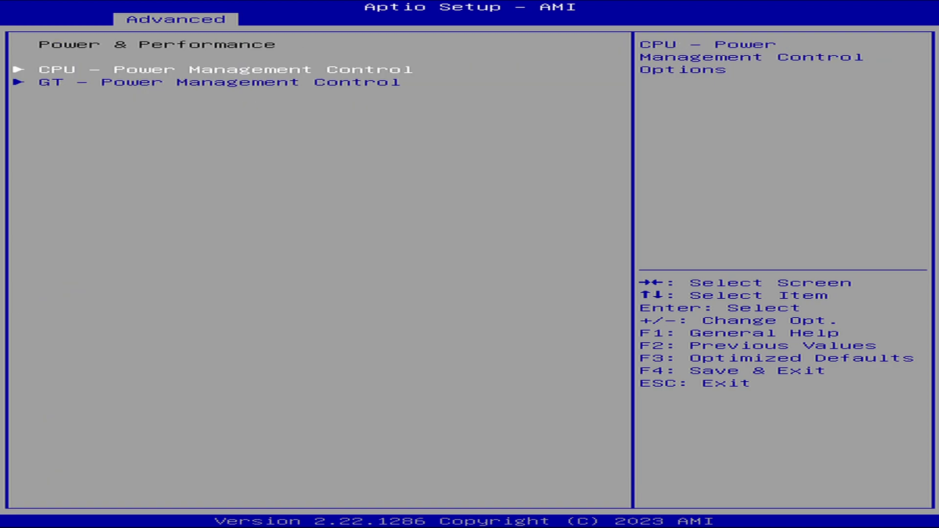
key(Escape)
key(Right)
key(Right)
key(Right)
key(Right)
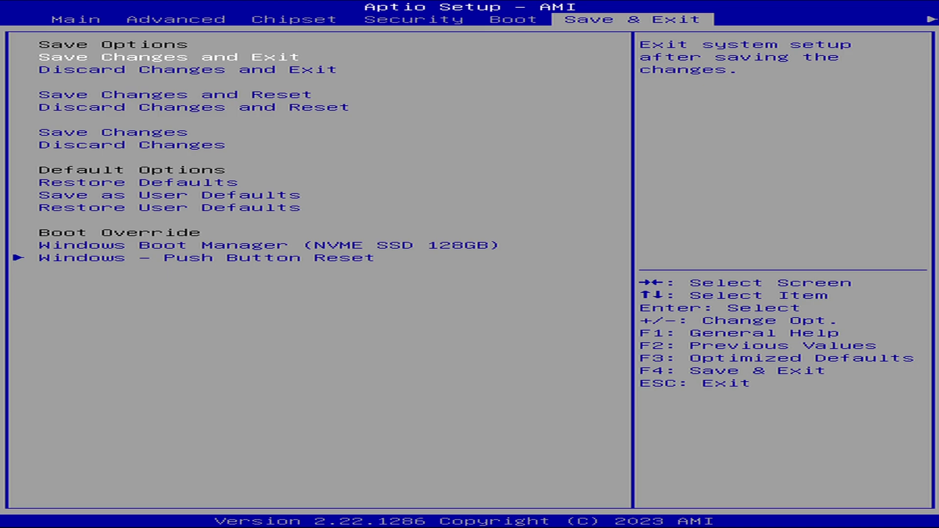
key(Return)
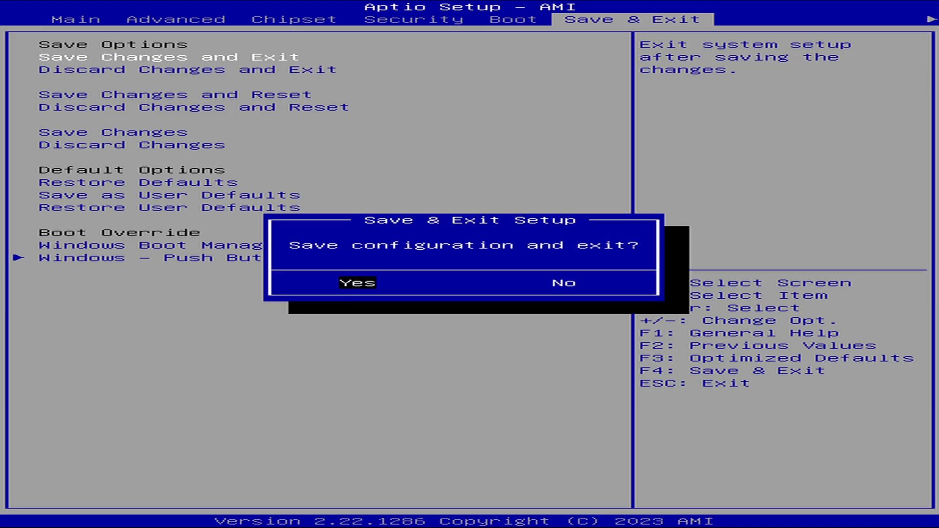
key(Return)
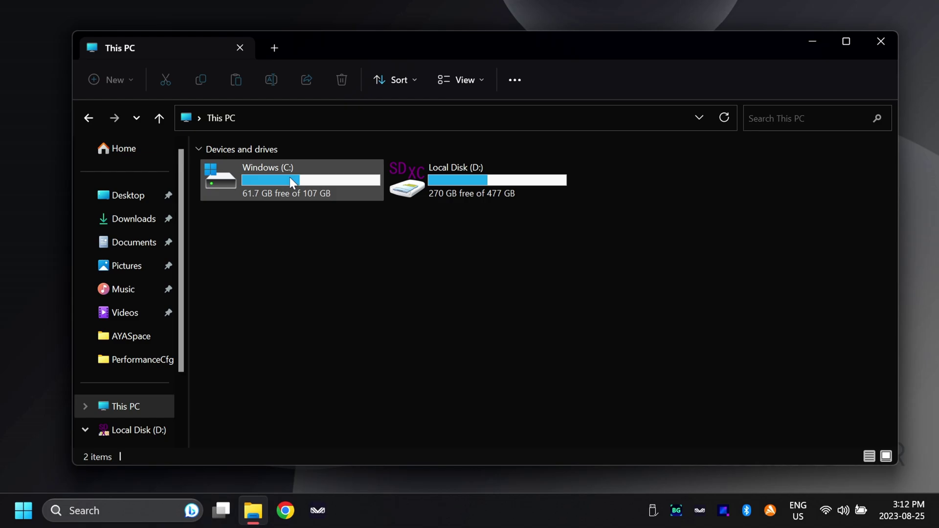
- Browse to C: > Program Files (x86) > AYASpace and select the config XML file
double_click(289, 177)
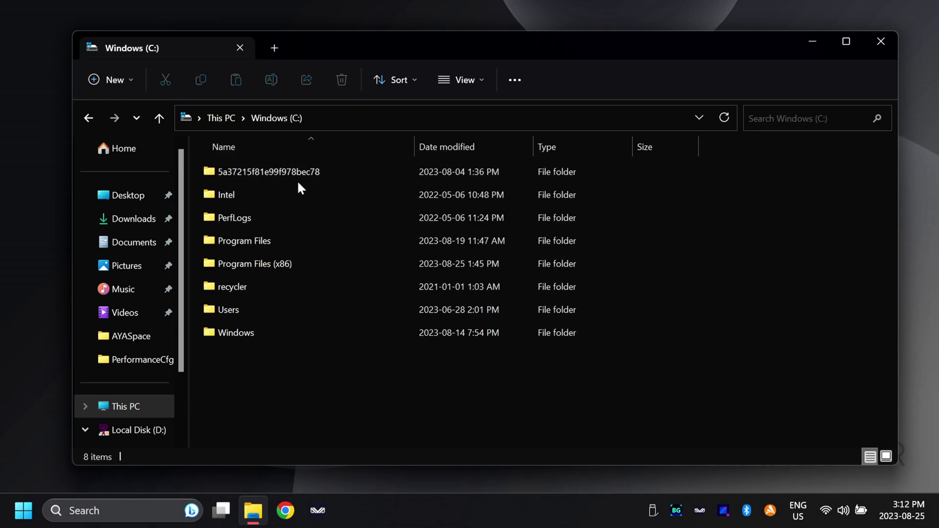
double_click(287, 263)
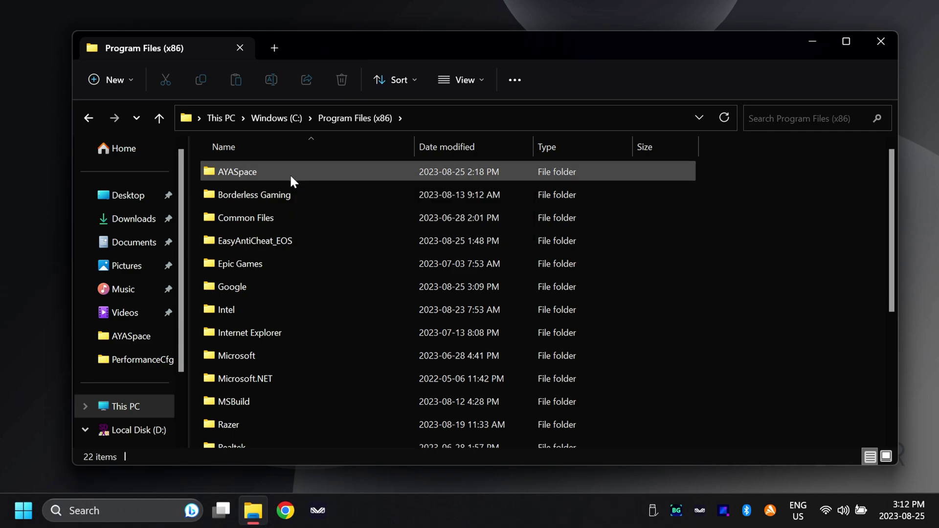
double_click(290, 178)
scroll(310, 262, down, 5)
scroll(310, 269, down, 5)
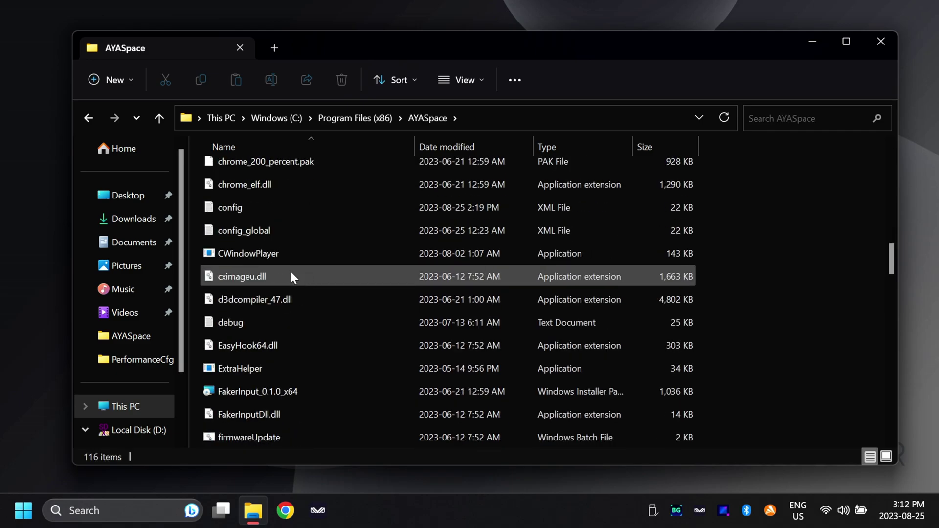
click(259, 206)
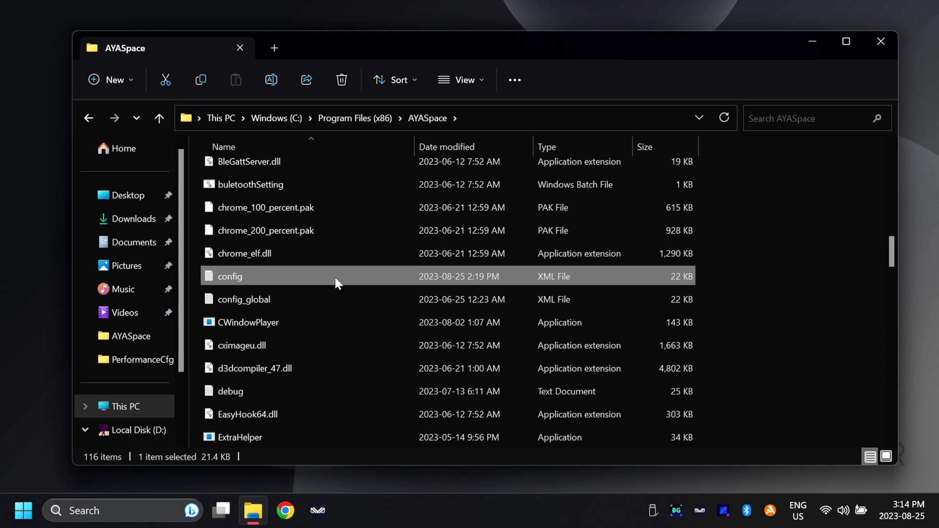
- Open the backup folder inside AYASpace and select the config XML copy stored there
right_click(335, 282)
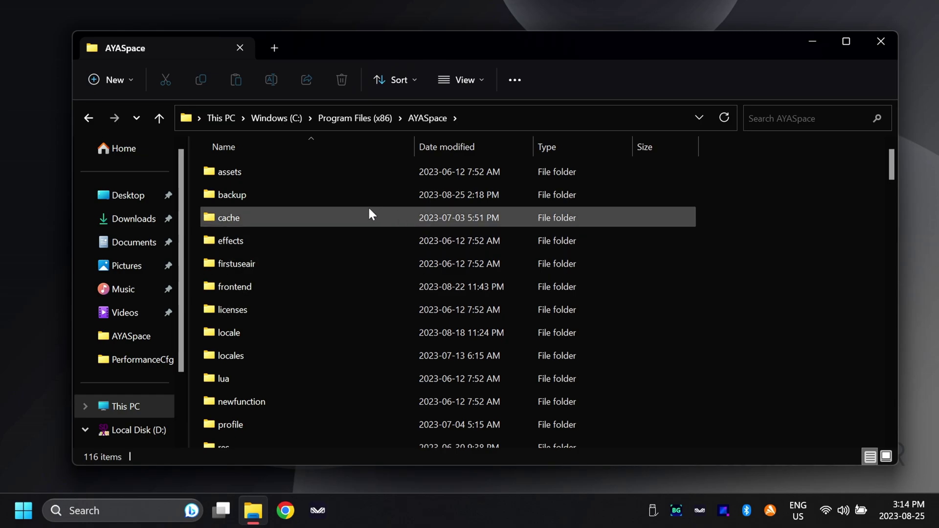
double_click(303, 194)
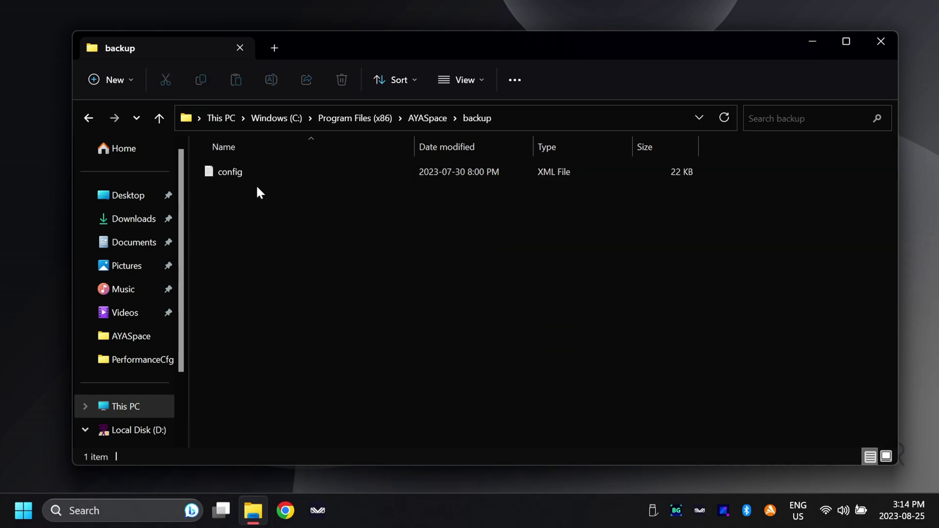
click(249, 174)
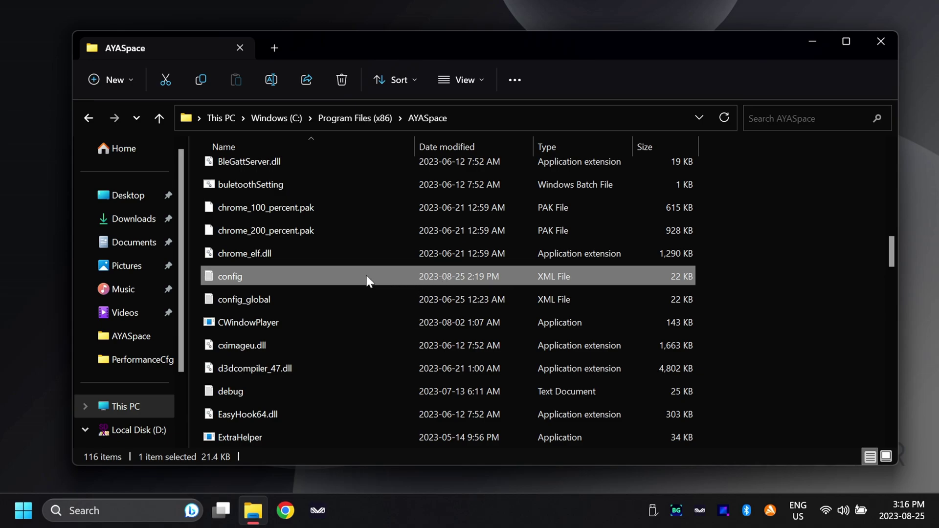
- Allow Full control for the Users group in the security permissions of the AYASpace config file
right_click(301, 275)
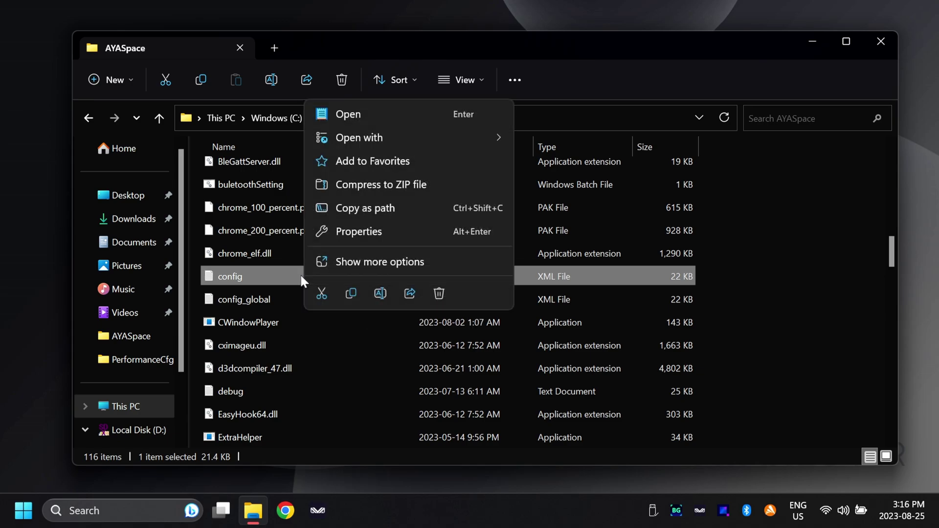
click(342, 232)
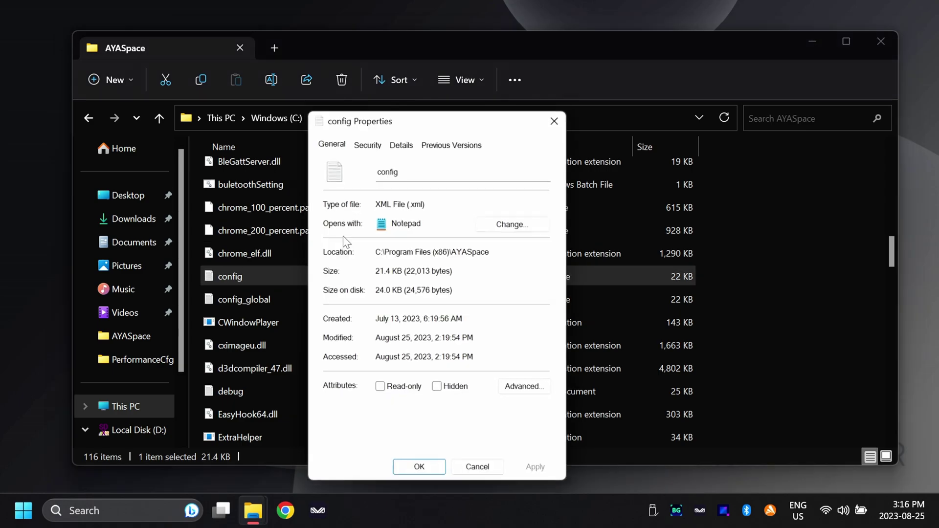
click(367, 141)
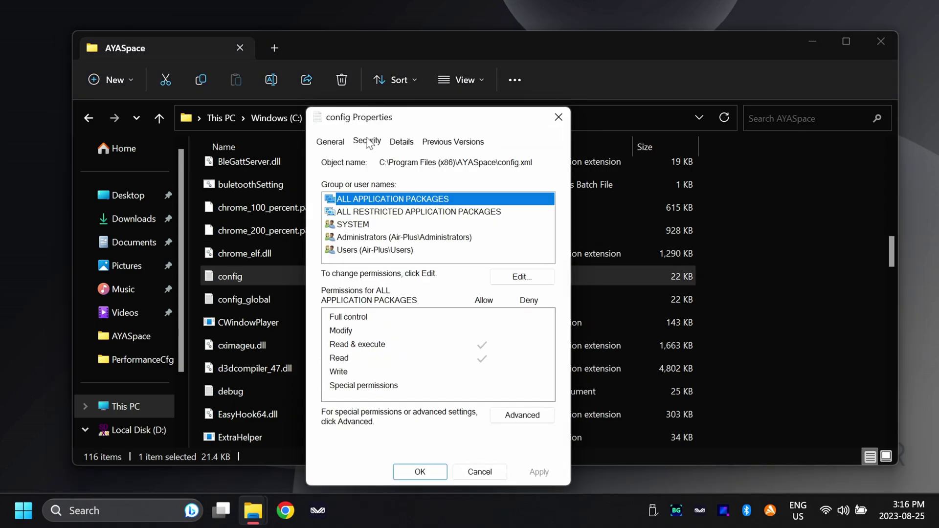
click(516, 277)
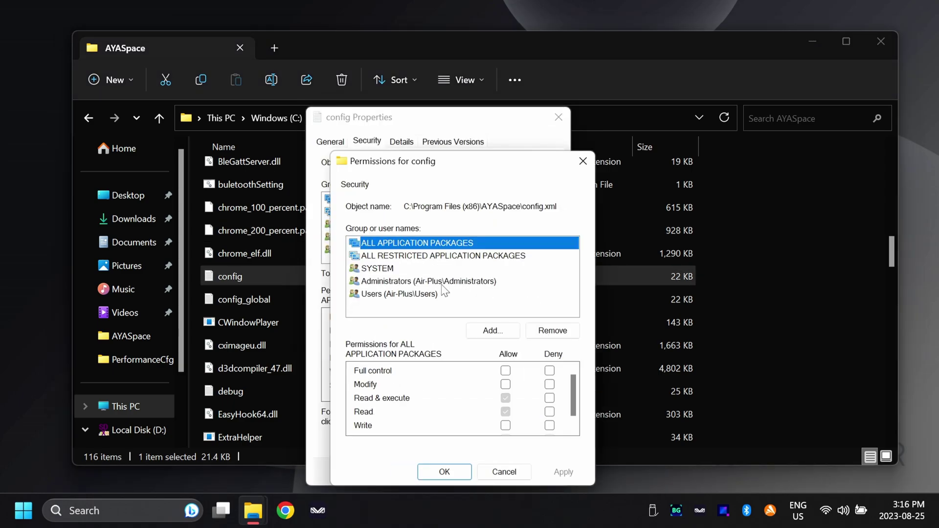
click(396, 295)
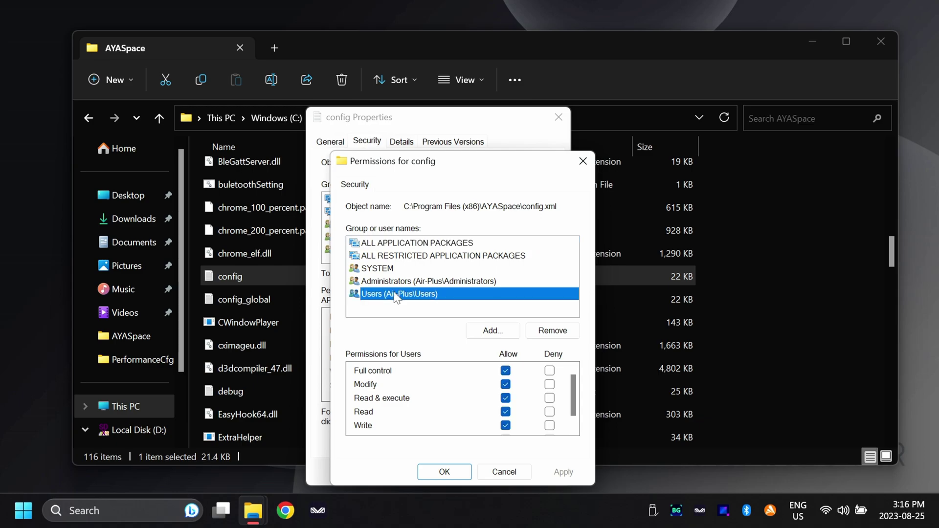
click(419, 377)
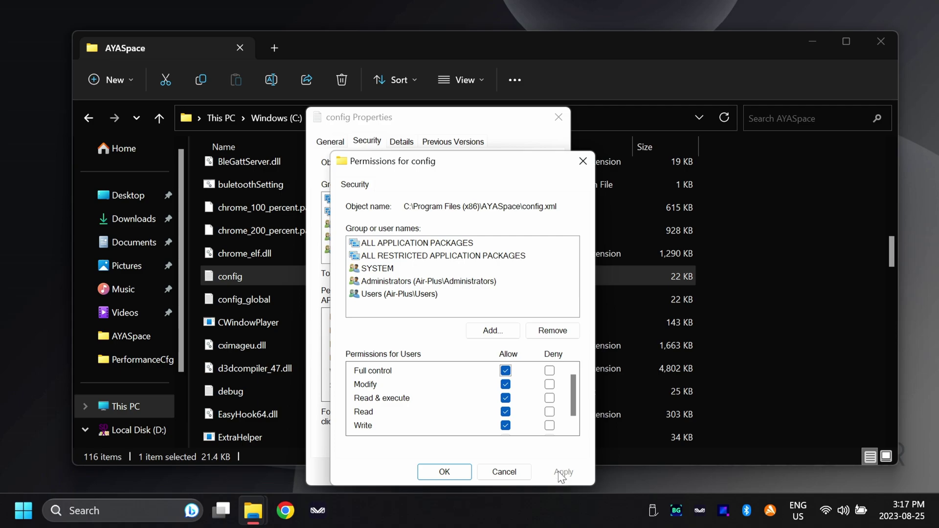
click(443, 473)
click(422, 472)
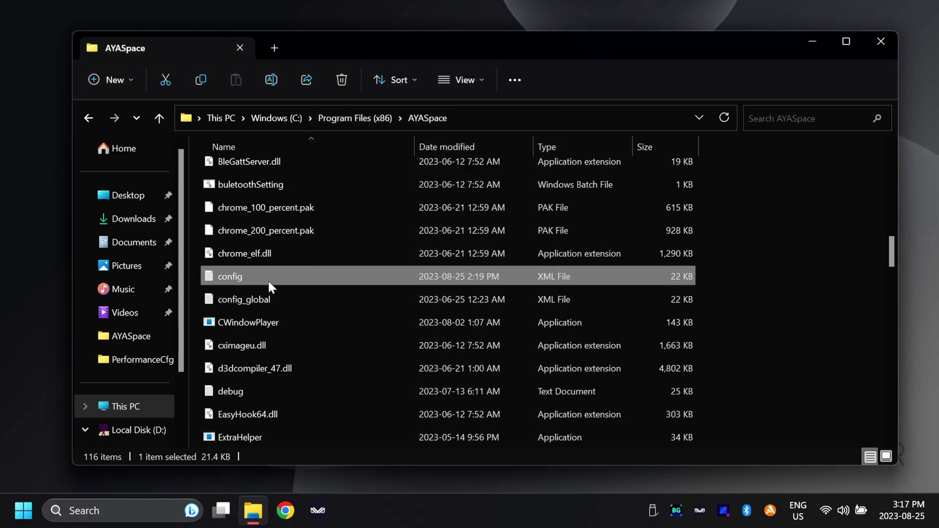
- Open the config XML file in Notepad and locate the AIR Plus Intel_1215U device entry
right_click(296, 277)
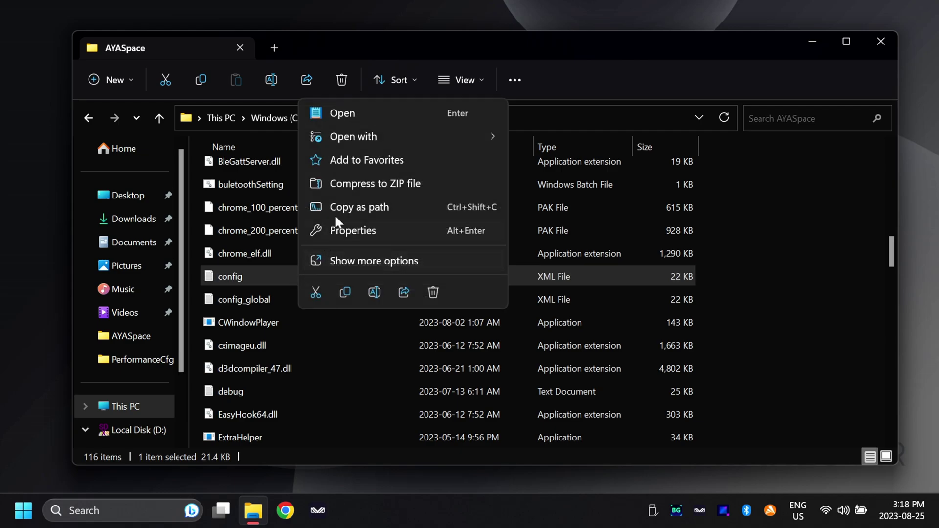
mouse_move(377, 140)
click(540, 160)
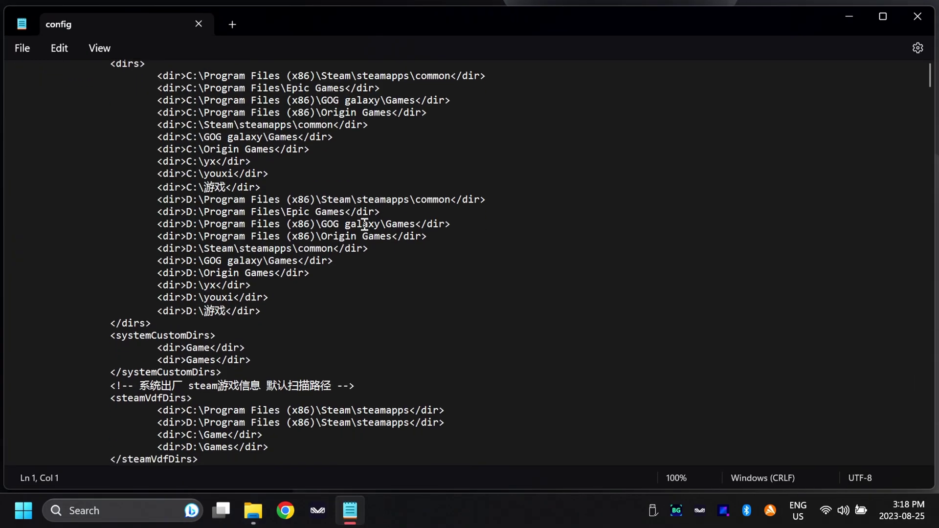
scroll(364, 225, down, 10)
scroll(365, 225, down, 20)
scroll(365, 226, down, 10)
drag(169, 192, 353, 193)
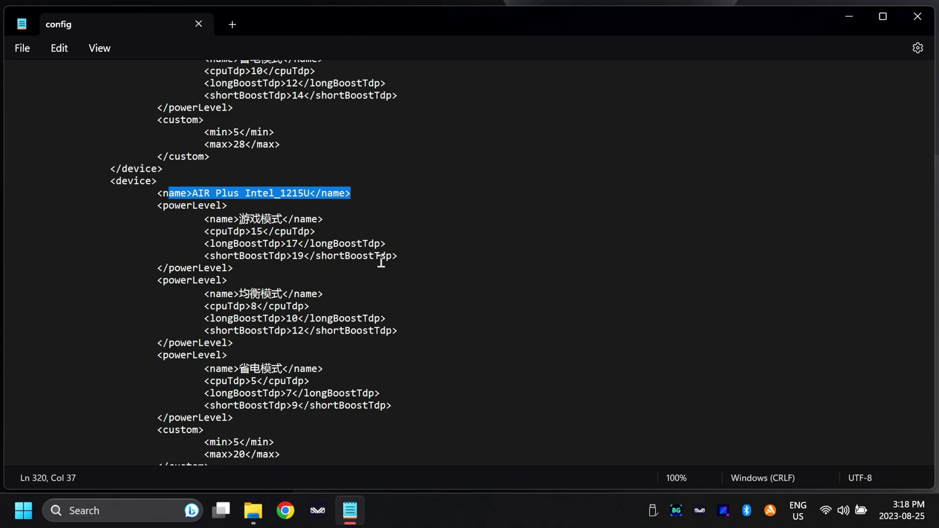
- Examine the power level TDP values and the custom maximum in the AIR Plus Intel_1215U entry
scroll(381, 260, down, 1)
drag(204, 170, 236, 419)
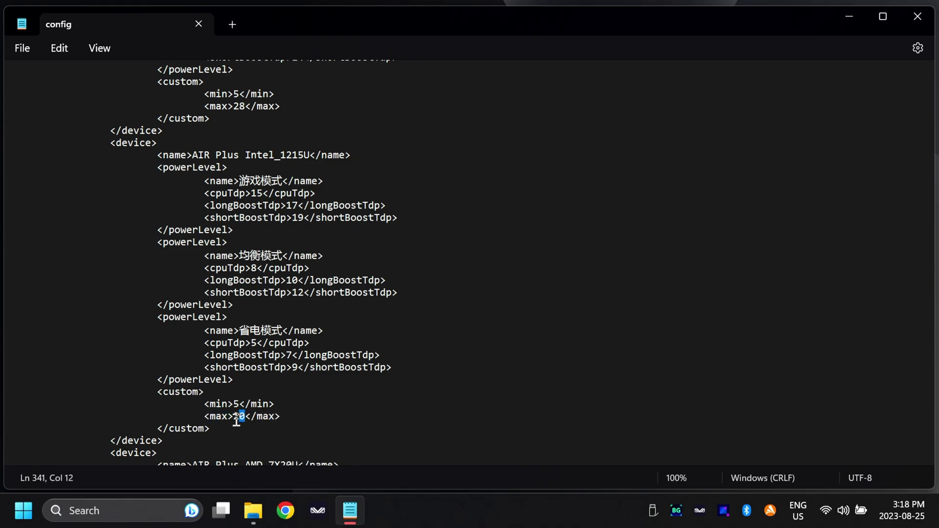
click(281, 417)
drag(246, 416, 236, 419)
- Save the edited text in the AYASpace folder as config.xml, using the All files type
click(22, 48)
click(55, 174)
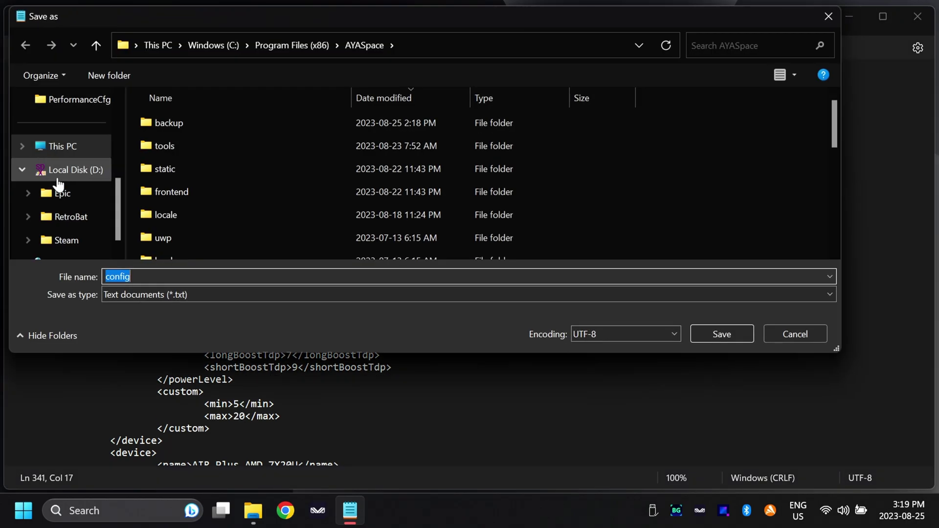
click(196, 293)
click(134, 321)
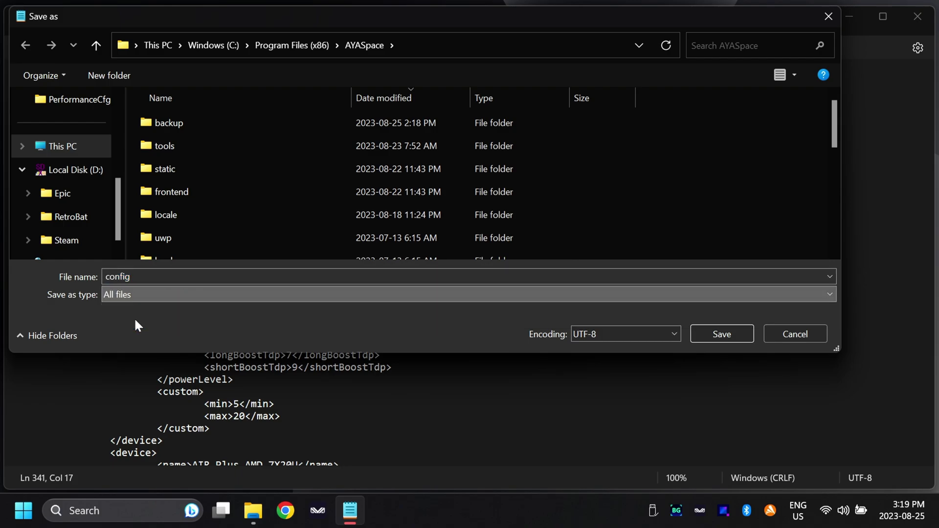
click(142, 277)
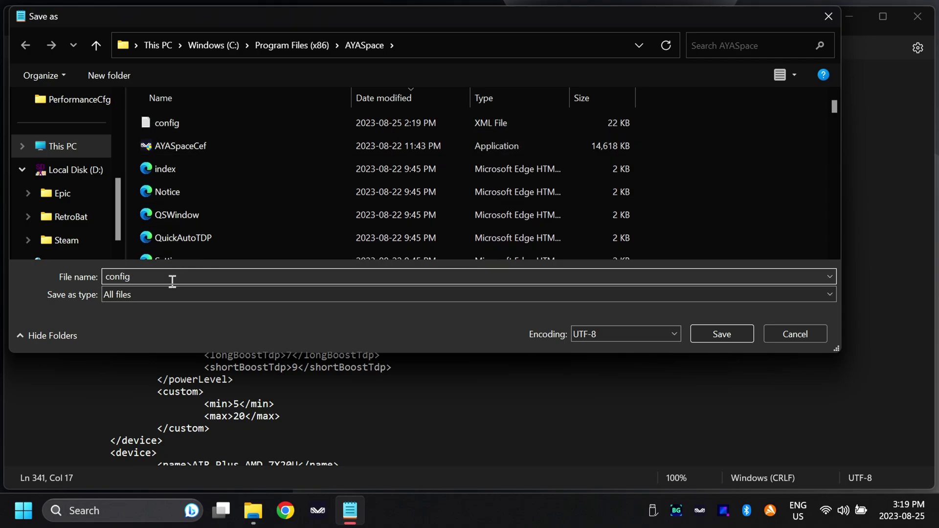
click(722, 334)
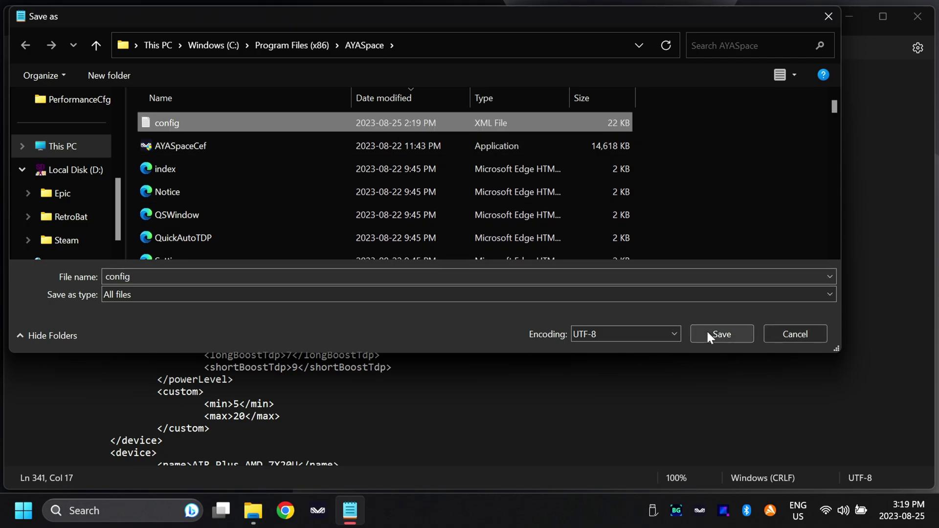
click(309, 275)
text(.xml)
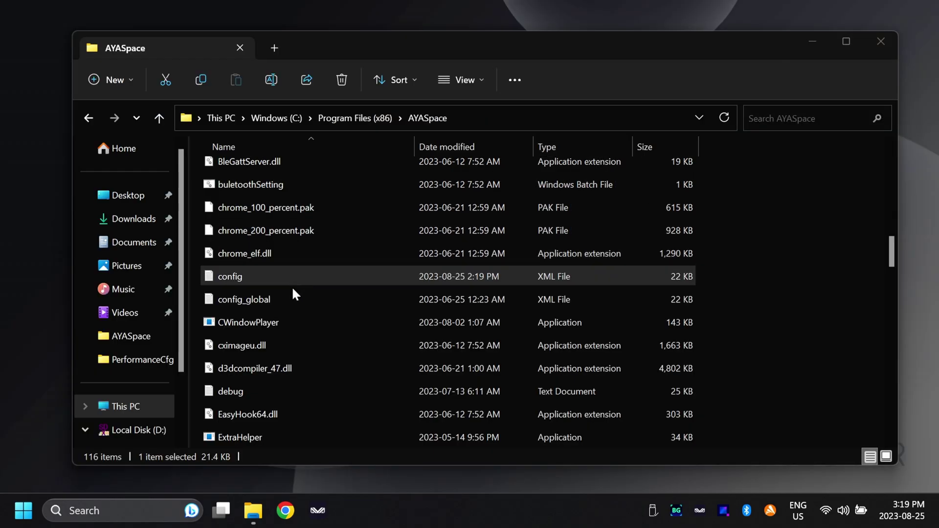
- Close the AYASpace folder window and bring up the options of the AYASpace tray icon
click(882, 39)
right_click(699, 511)
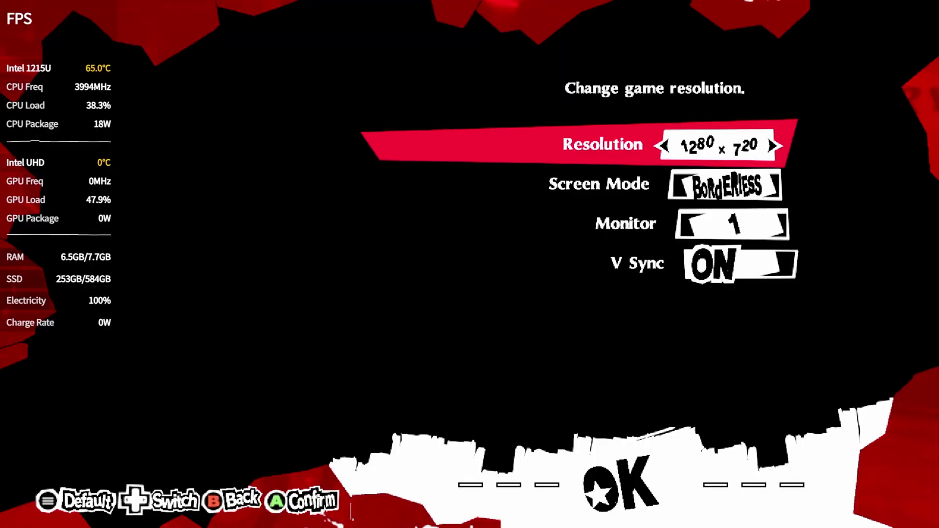
- Examine the game's resolution and screen mode settings and its graphics settings from Rendering Scale to Anti-aliasing
key(Down)
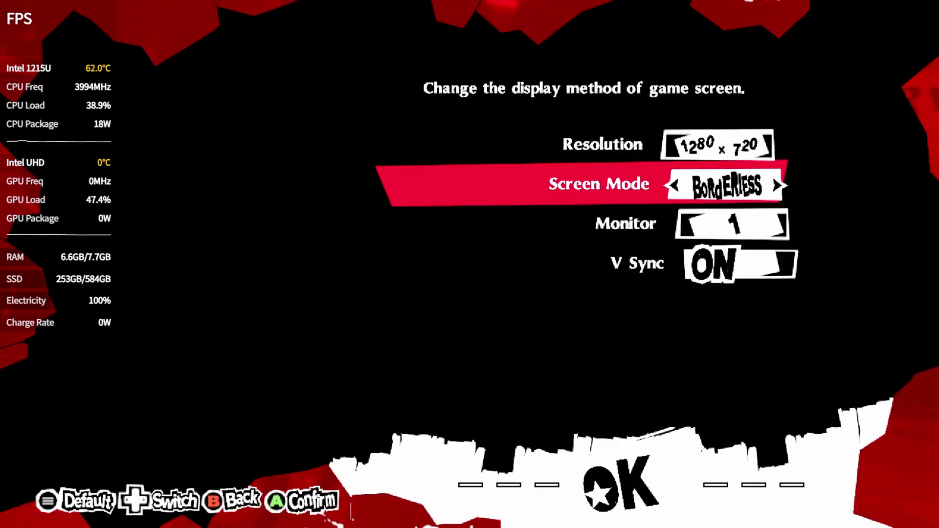
key(Escape)
key(Up)
key(Return)
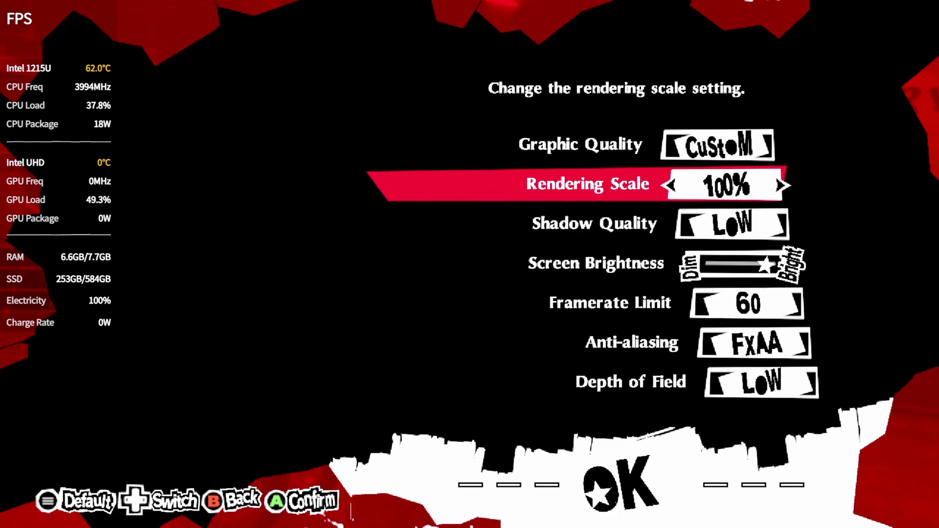
key(Down)
key(Down)
key(Down)
key(Down)
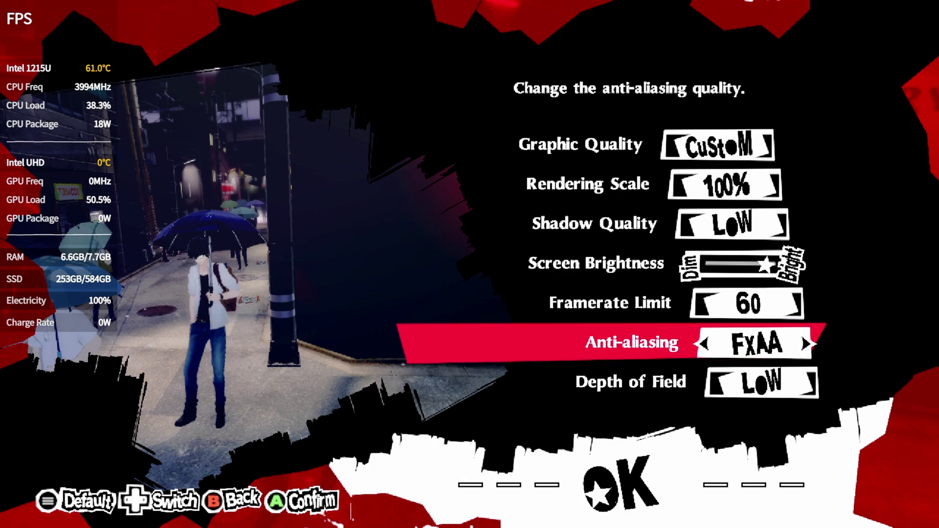
key(Escape)
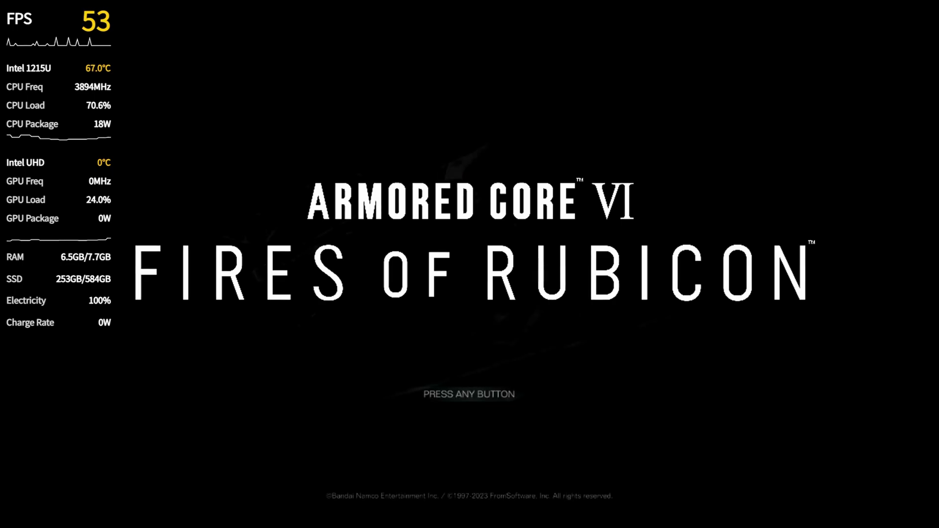
- Start ARMORED CORE VI from its title screen and close the online multiplayer information notice
key(Return)
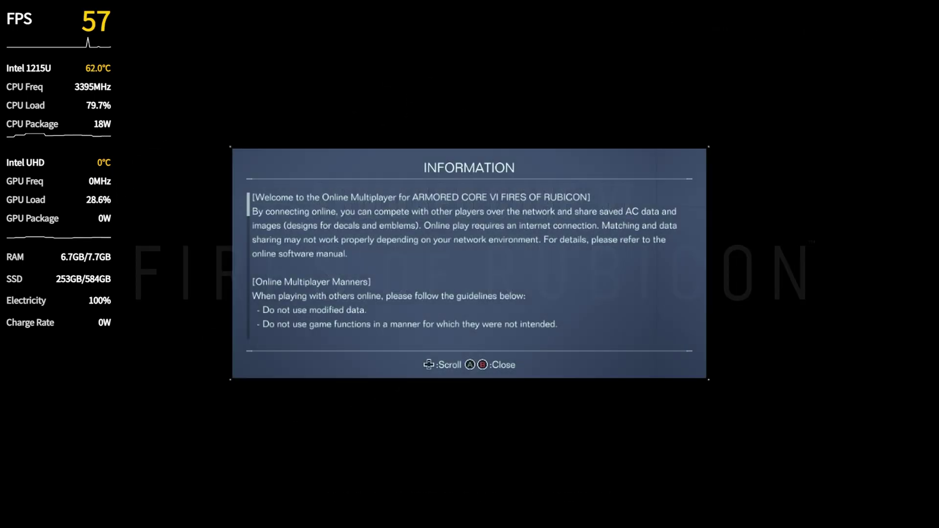
key(Return)
key(Return)
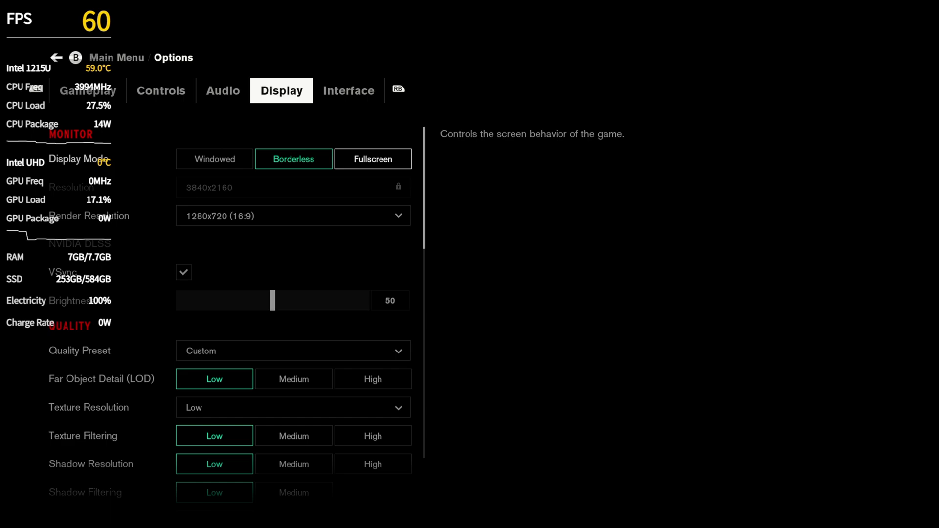
- Examine the Display options, including Render Resolution, the quality settings, SSAO and the reflection settings
click(292, 187)
click(293, 216)
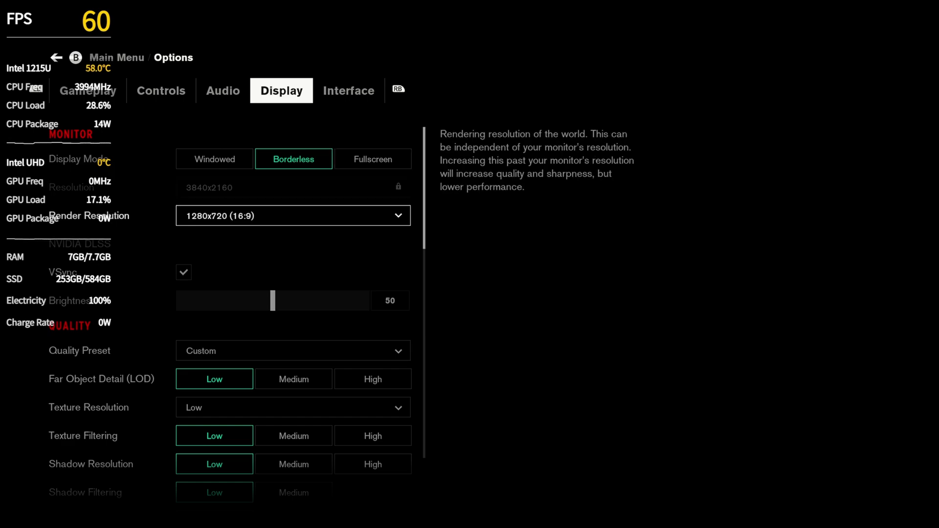
key(Down)
key(Down)
key(Down)
key(Down)
key(Down)
key(Down)
key(Down)
key(Down)
key(Down)
key(Down)
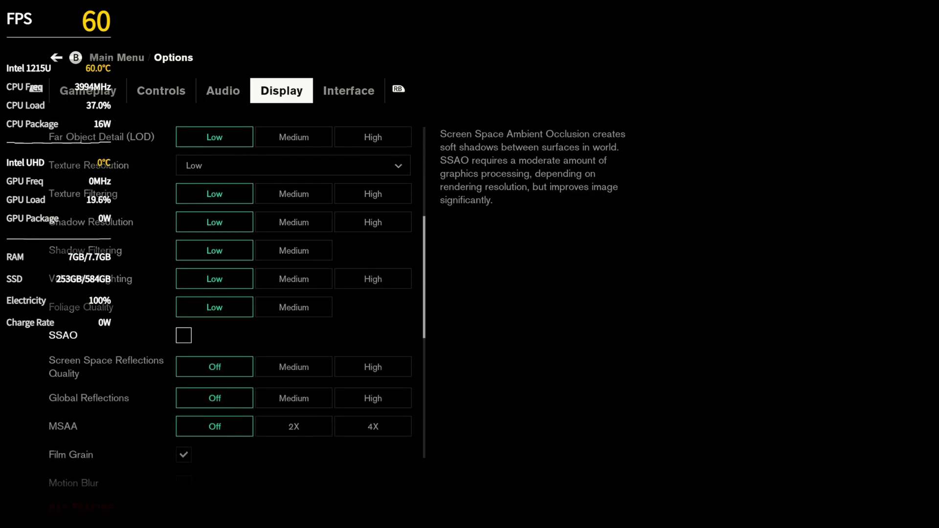
key(Down)
key(Down)
key(Down)
key(Down)
key(Down)
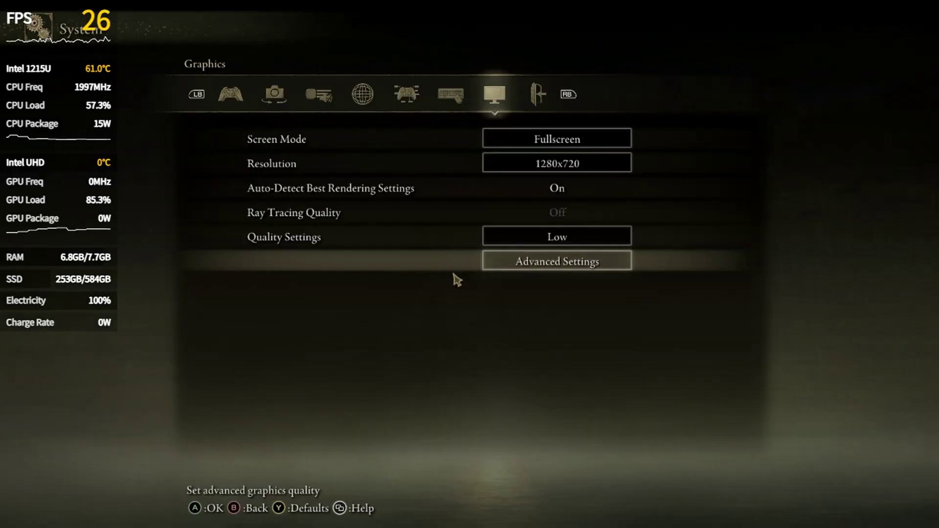
- Open the Advanced Settings of Elden Ring's Graphics options
key(Up)
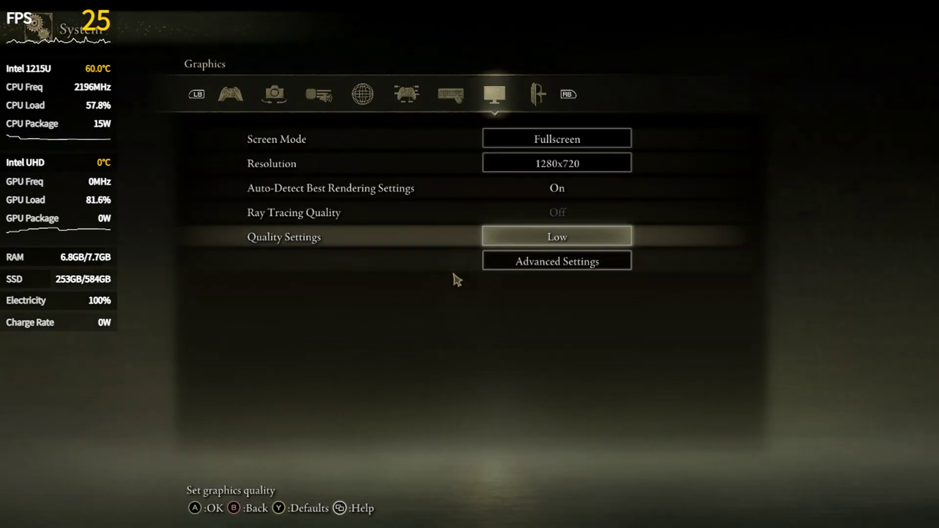
key(Up)
key(Down)
key(Down)
key(Return)
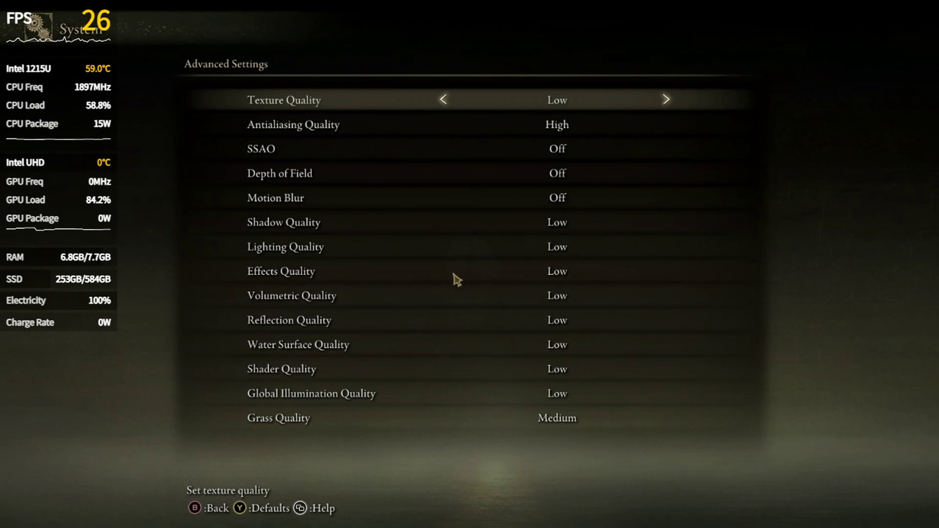
- Set Antialiasing Quality to Off in the advanced graphics settings
key(Down)
key(Down)
key(Down)
key(Up)
key(Up)
key(Left)
key(Left)
key(Left)
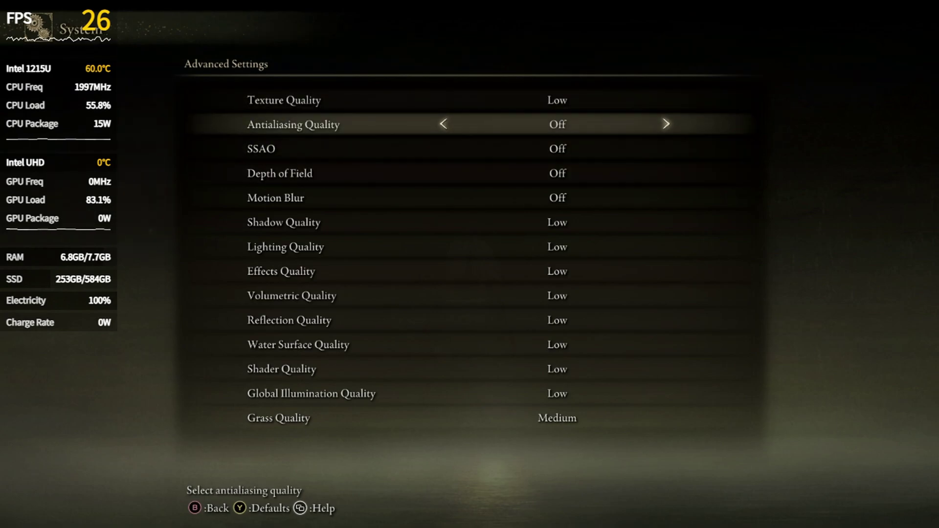
- Check the advanced graphics settings from SSAO and Depth of Field through Shadow Quality
key(Down)
key(Down)
key(Down)
key(Down)
key(Down)
key(Down)
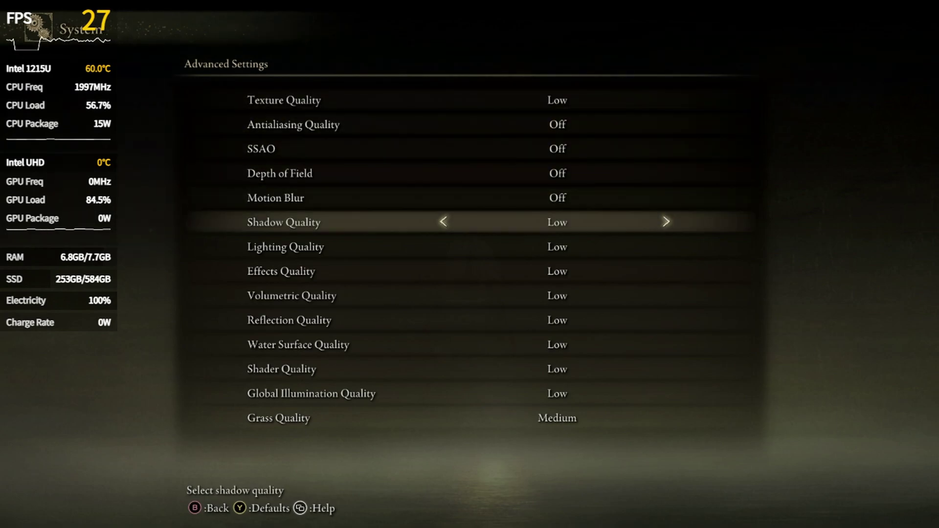
key(Up)
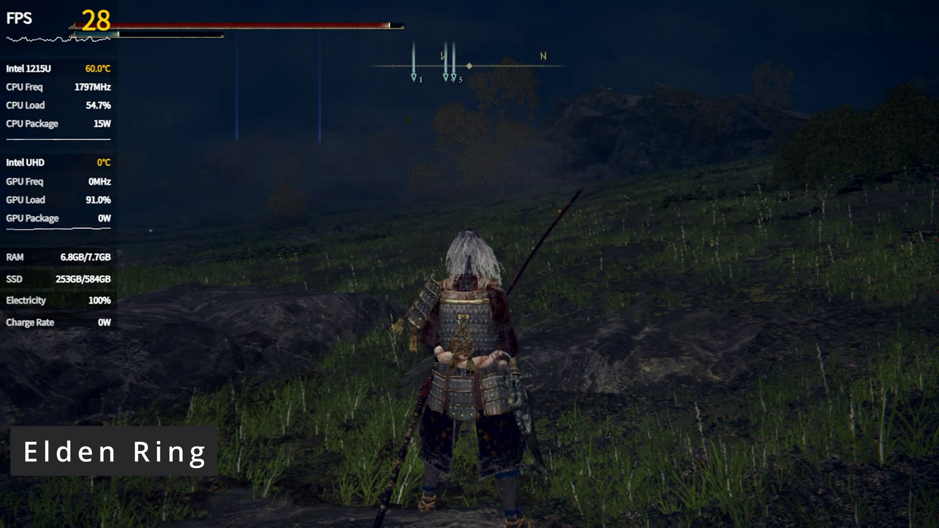
key(d)
key(q)
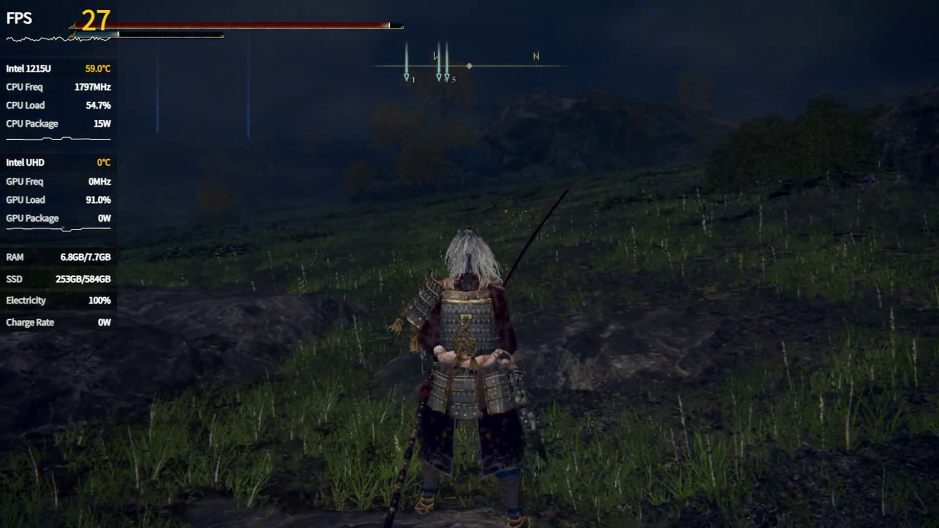
- Set the TDP Limit to 17 W in the AYASpace overlay and return to Elden Ring
key(w)
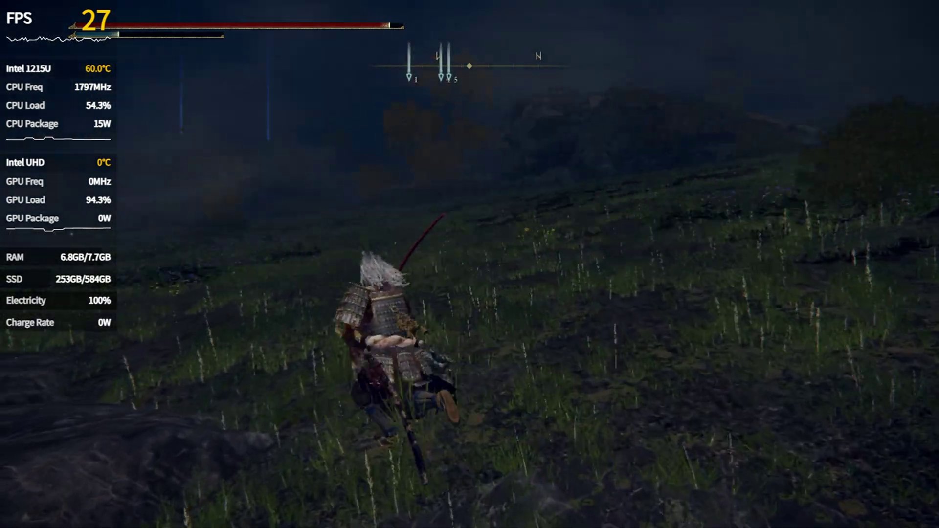
key(super+a)
key(Right)
key(Right)
key(Right)
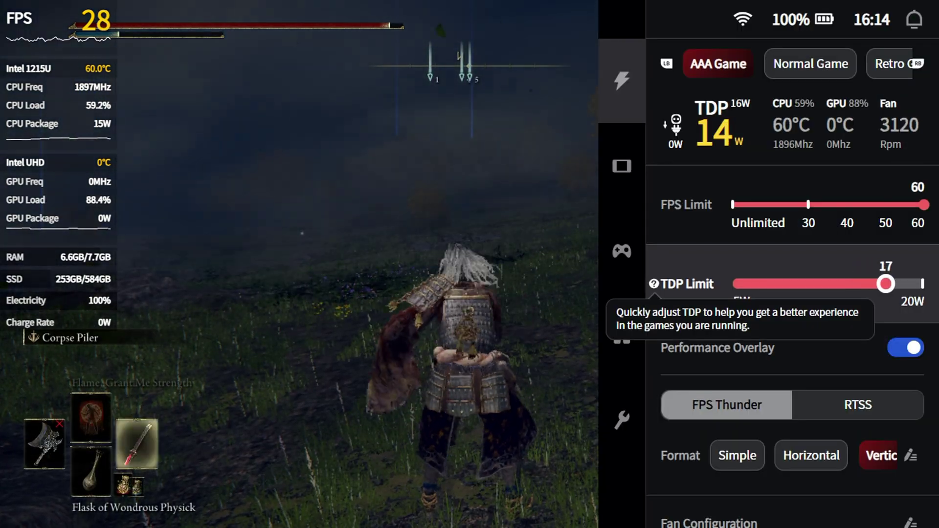
key(Escape)
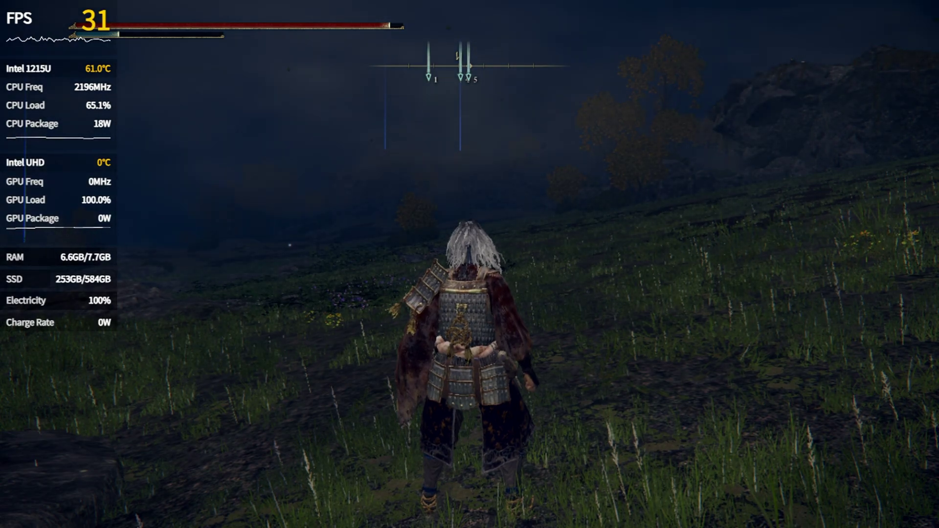
key(d)
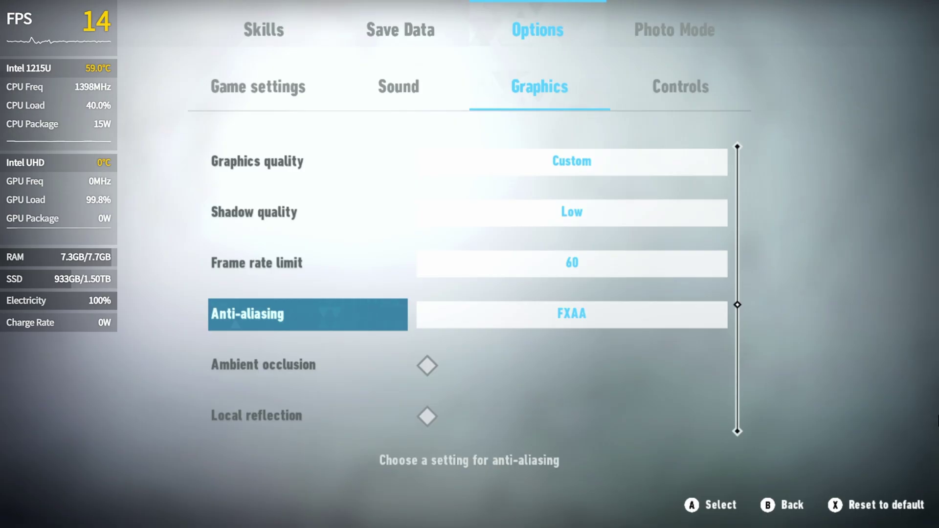
- Review Sonic Frontiers' Graphics options from Shadow quality and Anti-aliasing through Local reflection, Bloom, Rendering scale and Resolution
key(Up)
key(Up)
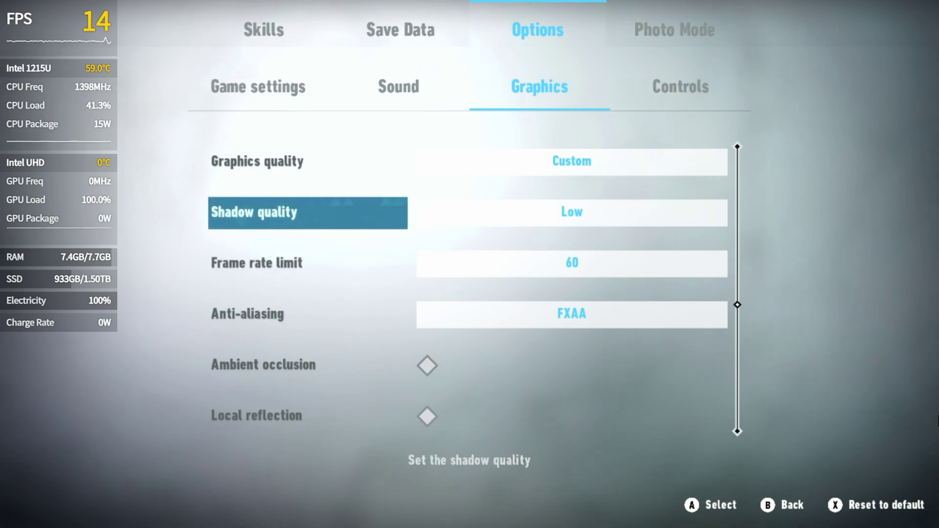
key(Down)
key(Down)
key(Down)
key(Down)
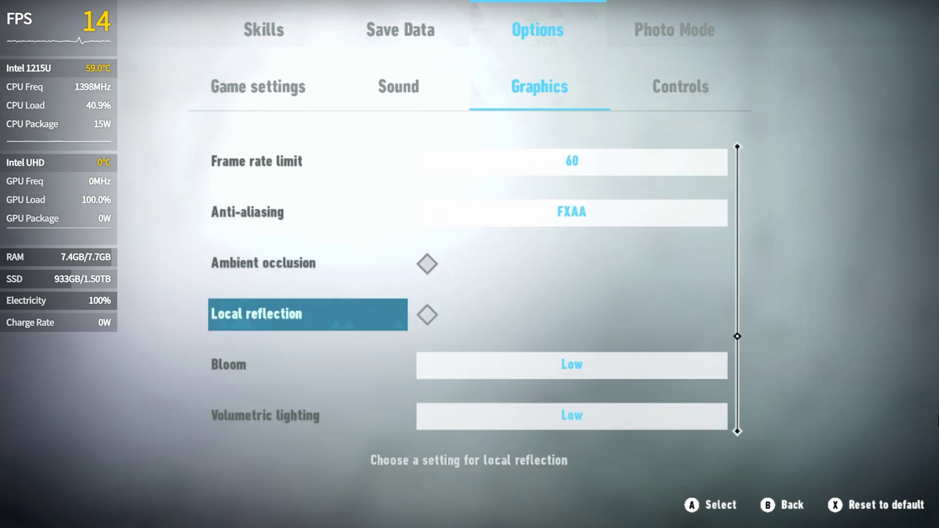
key(Down)
key(Down)
key(Down)
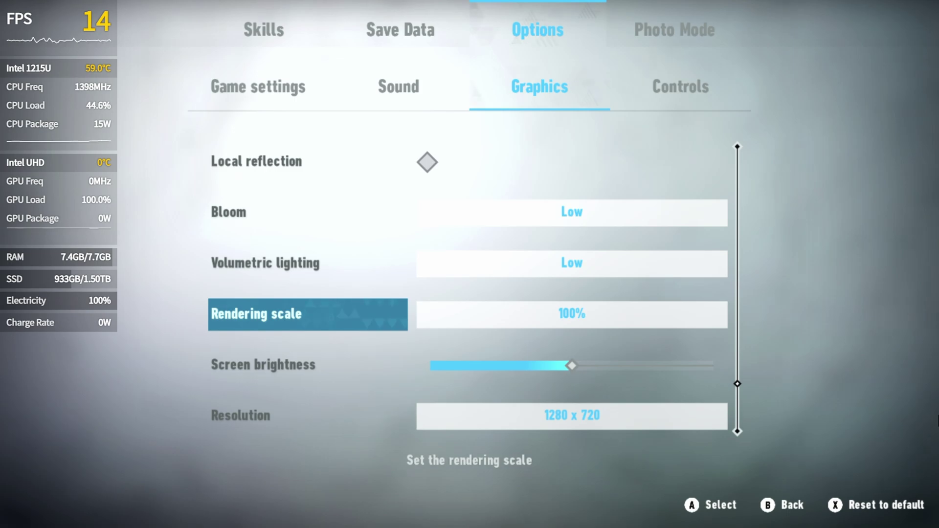
key(Down)
key(Down)
key(Down)
key(Down)
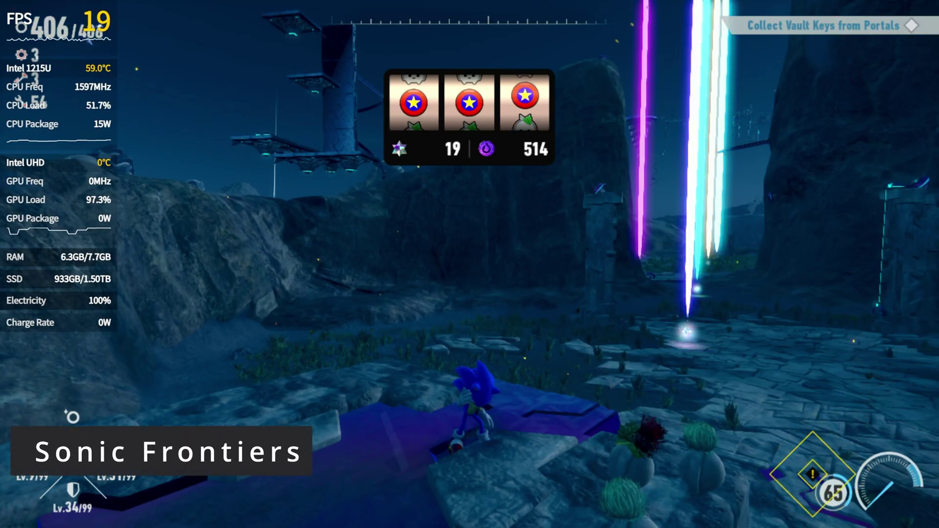
key(w)
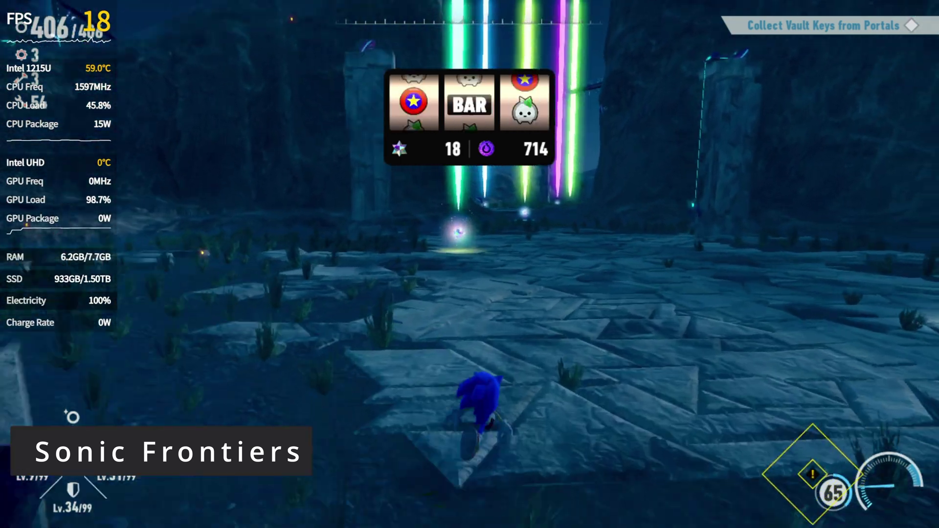
key(d)
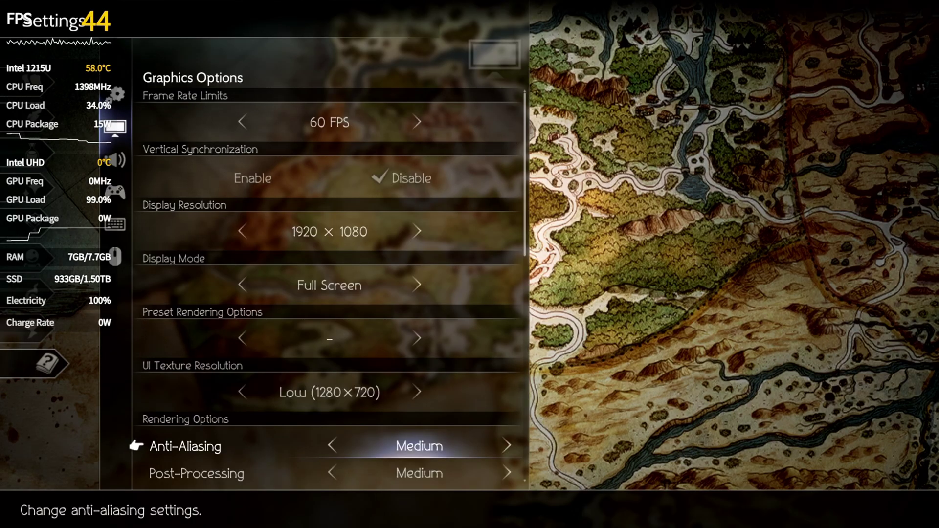
- Review Octopath Traveler 2's display resolution, display mode, preset and UI texture resolution settings
key(Up)
key(Up)
key(Up)
key(Up)
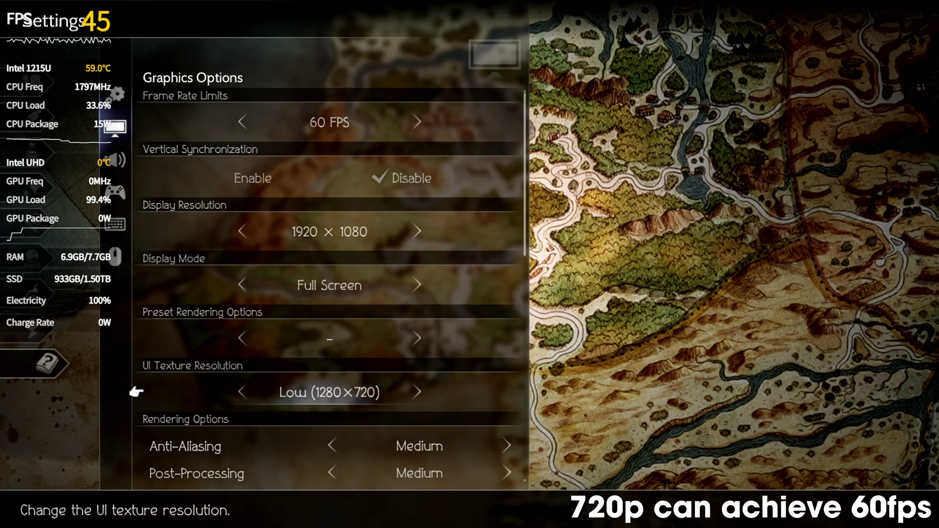
key(Down)
key(Down)
key(Down)
key(Down)
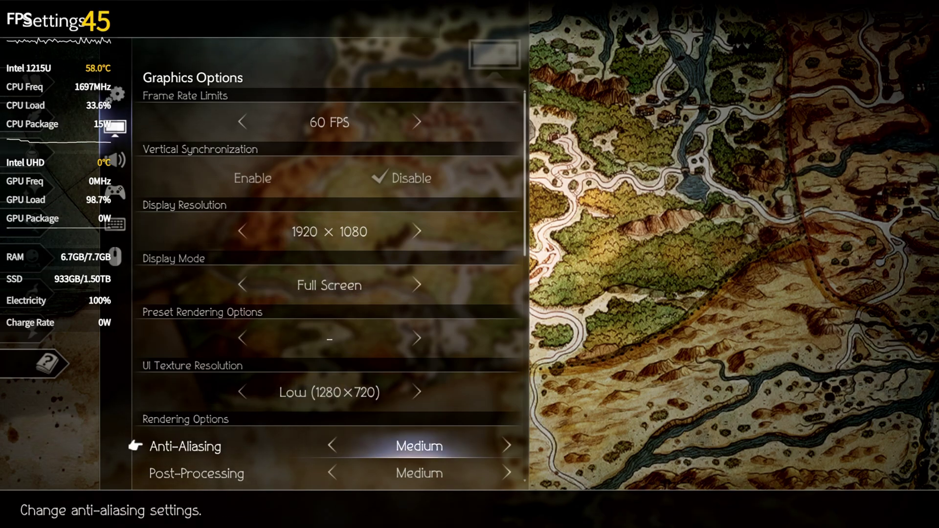
- Examine the Rendering Options from Anti-Aliasing and Post-Processing through Shadows, Textures and Effects
key(Down)
key(Down)
key(Down)
key(Down)
key(Down)
key(Up)
key(Up)
key(Down)
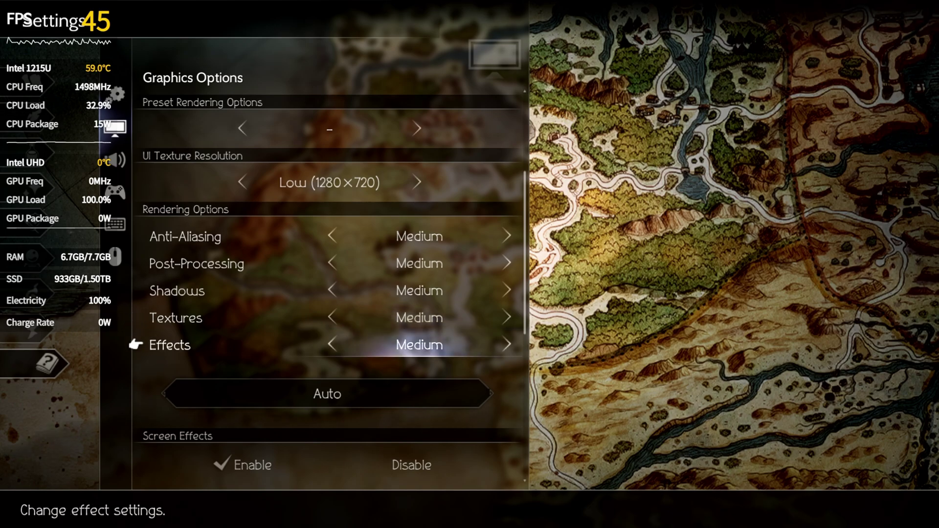
key(Down)
key(Down)
key(Down)
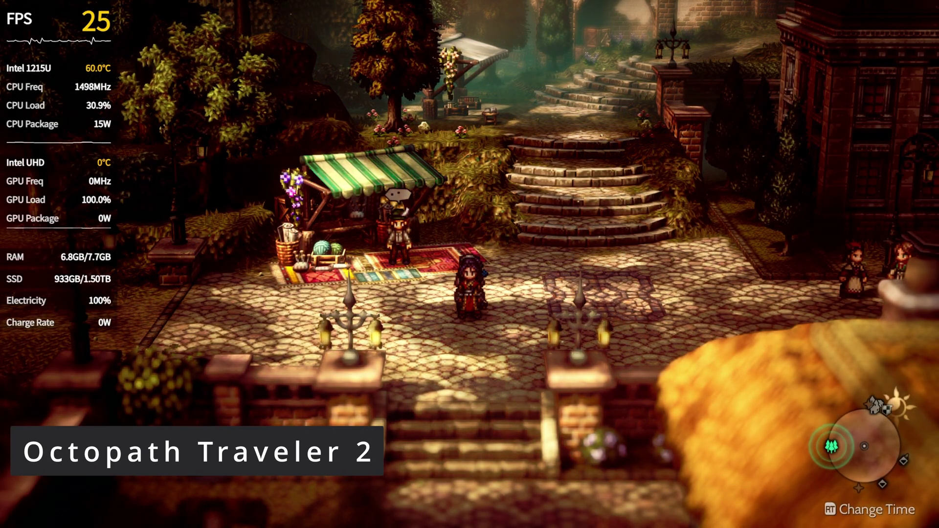
key(r)
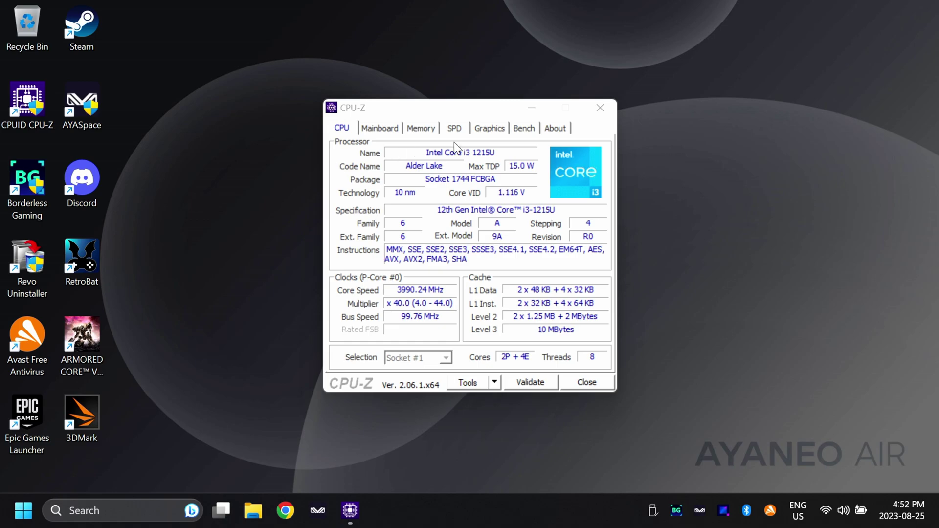
- Reset the minimum, maximum and average sensor values in HWiNFO64 and run the CPU benchmark in CPU-Z
click(527, 128)
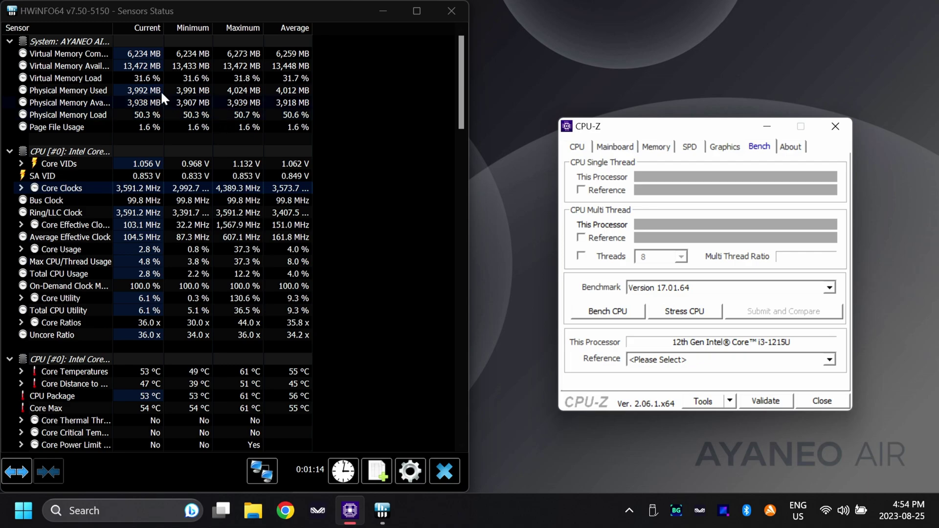
click(144, 6)
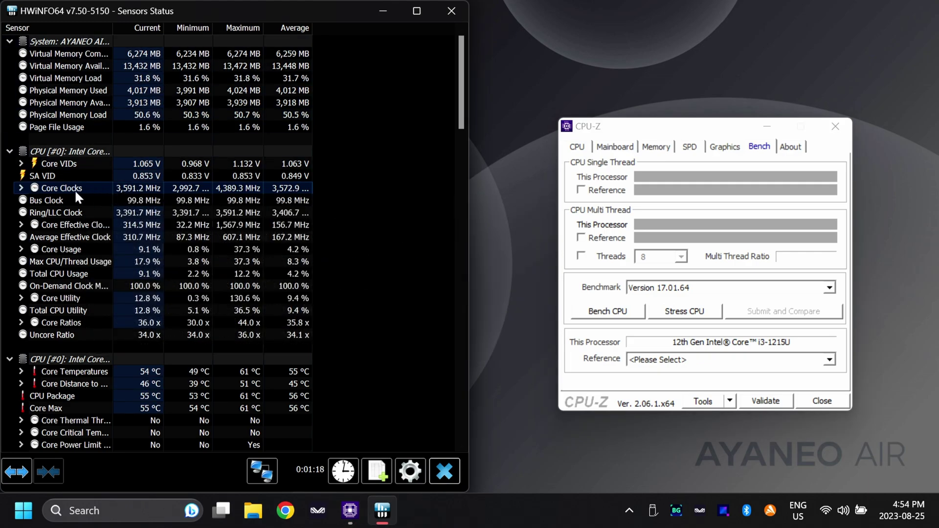
mouse_move(135, 192)
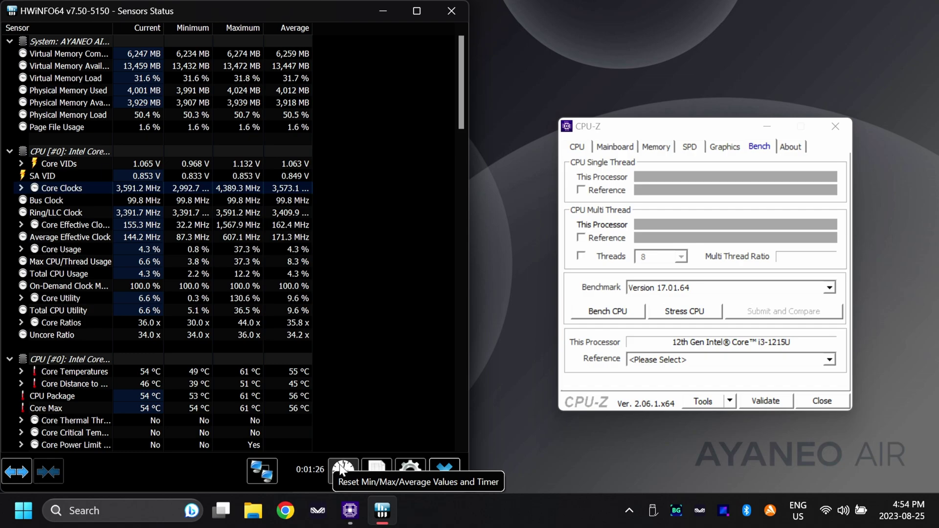
click(340, 468)
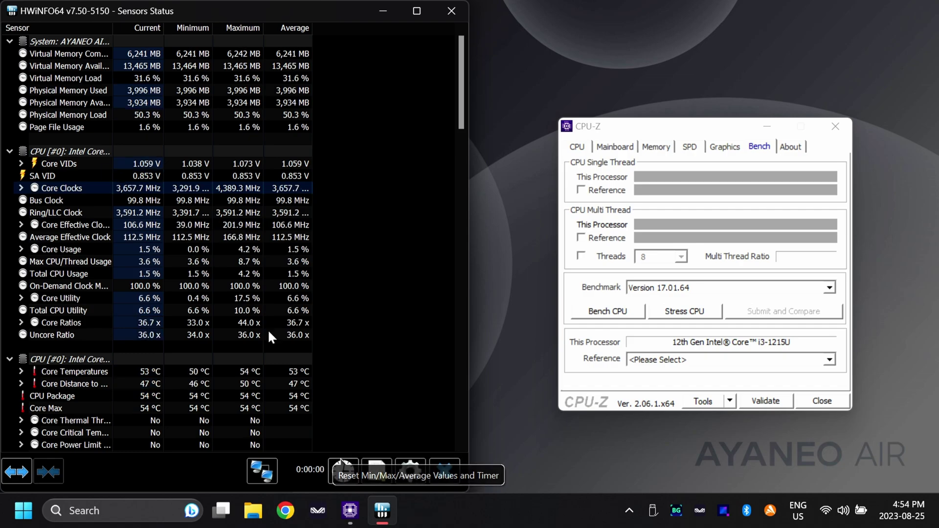
click(615, 310)
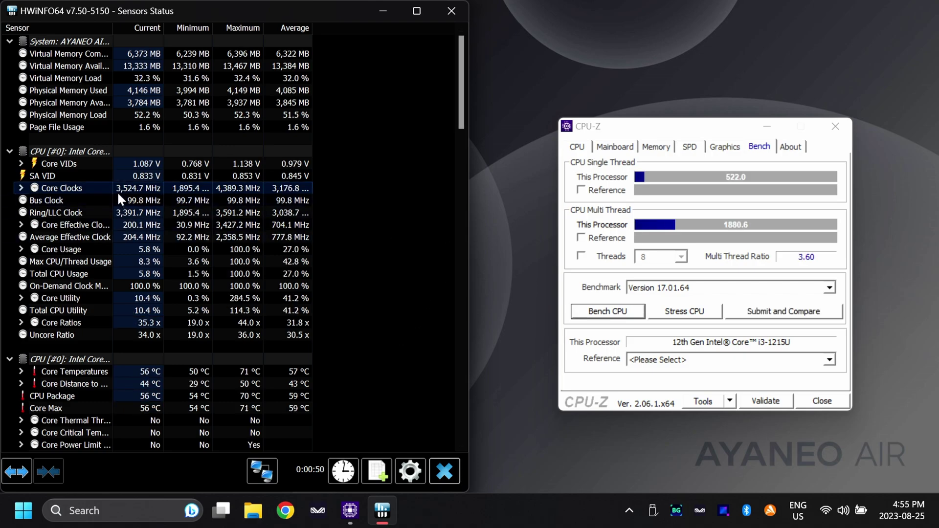
- Check HWiNFO64's Core Clocks, Core Power Limit Exceeded and Core Thermal Throttling sensors after benchmarking
mouse_move(120, 189)
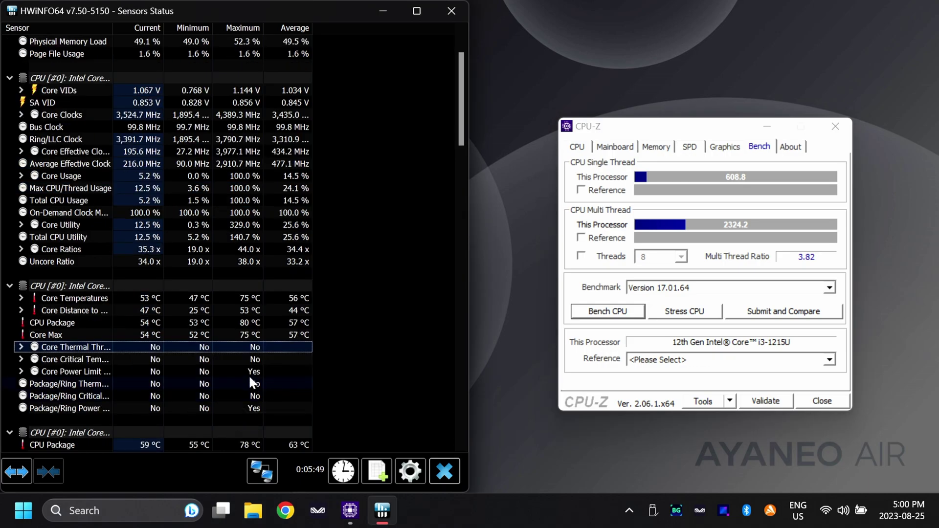
mouse_move(235, 368)
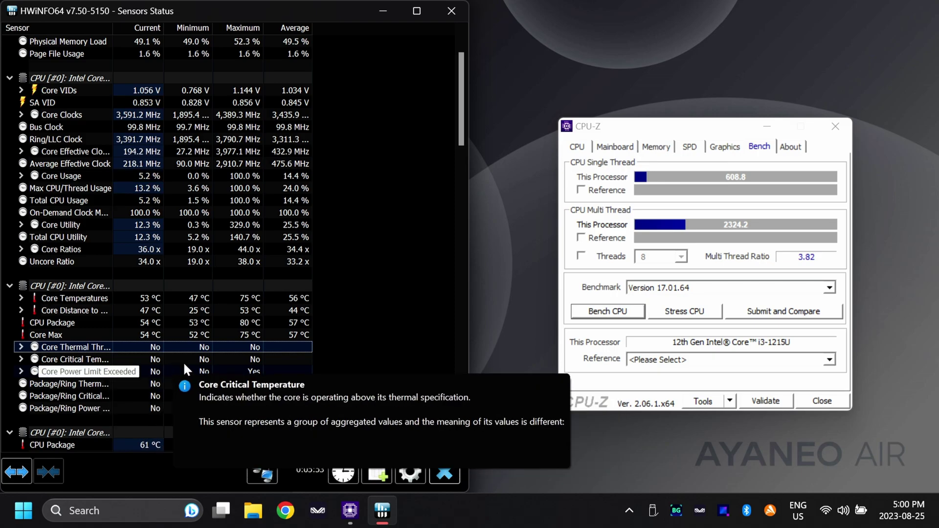
mouse_move(242, 346)
click(247, 371)
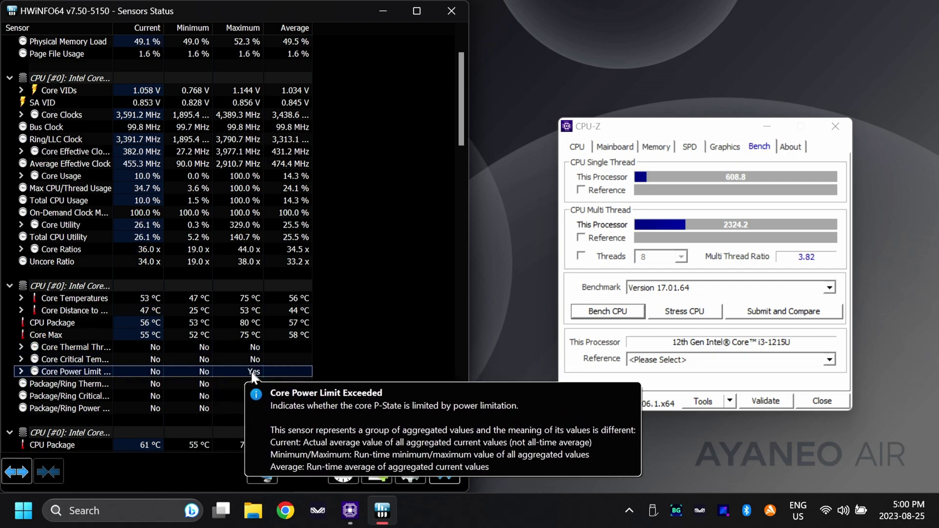
click(255, 347)
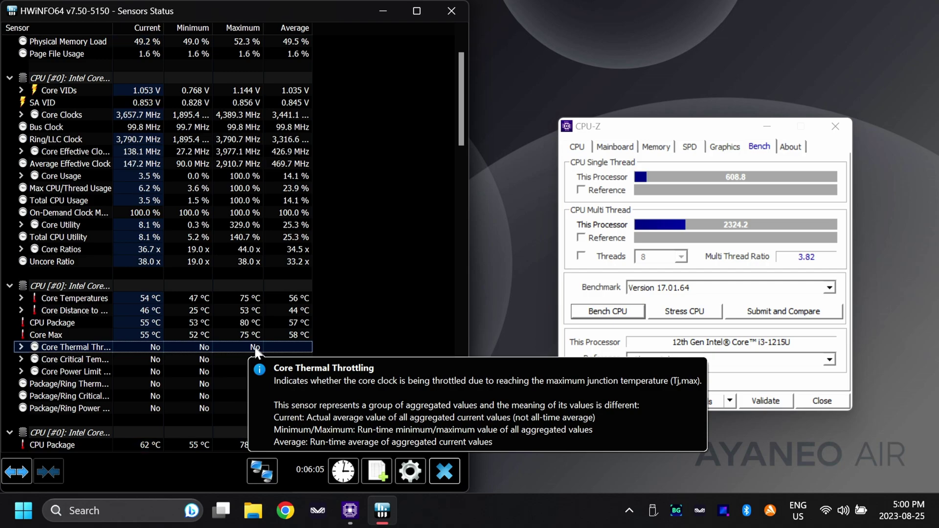